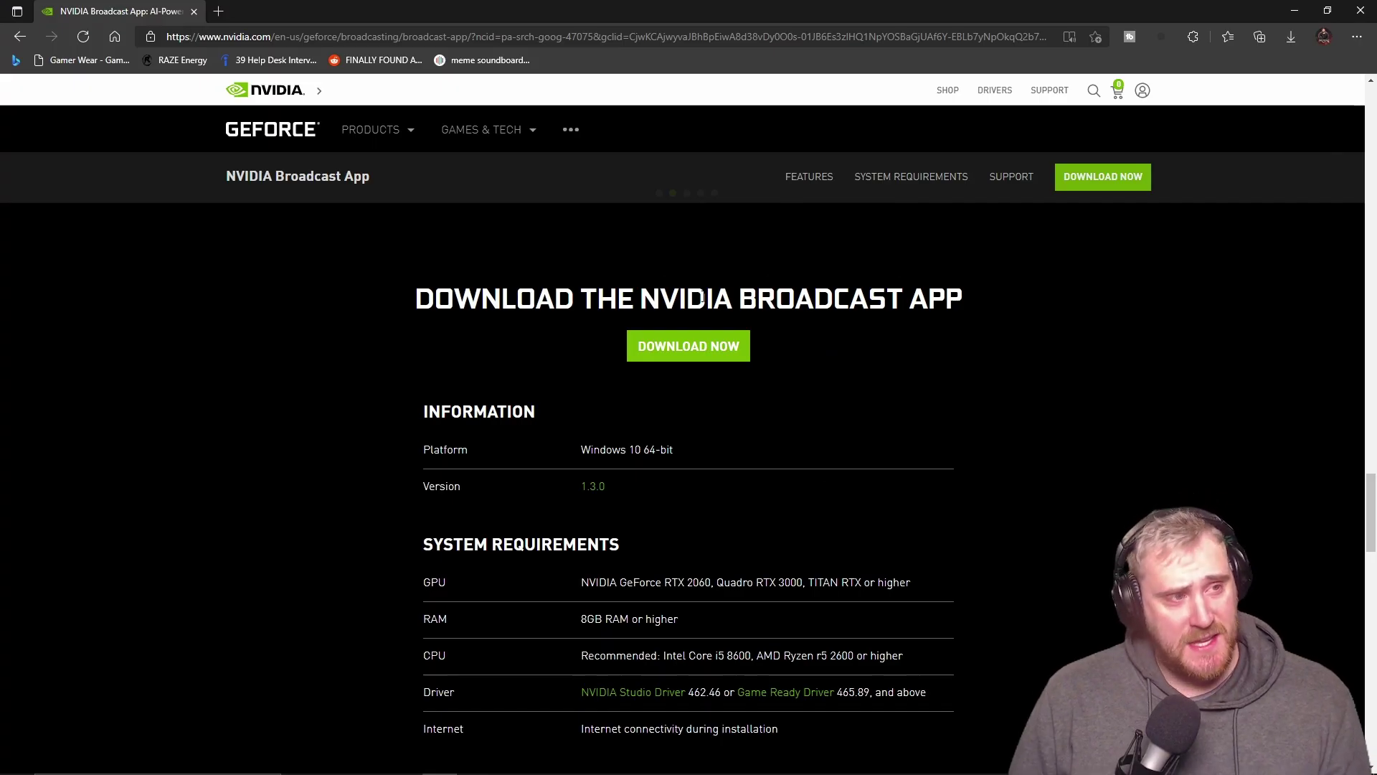
# Scroll the NVIDIA Broadcast App page down to version 1.3.0 and its system requirements
pyautogui.scroll(-2, 393, 436)
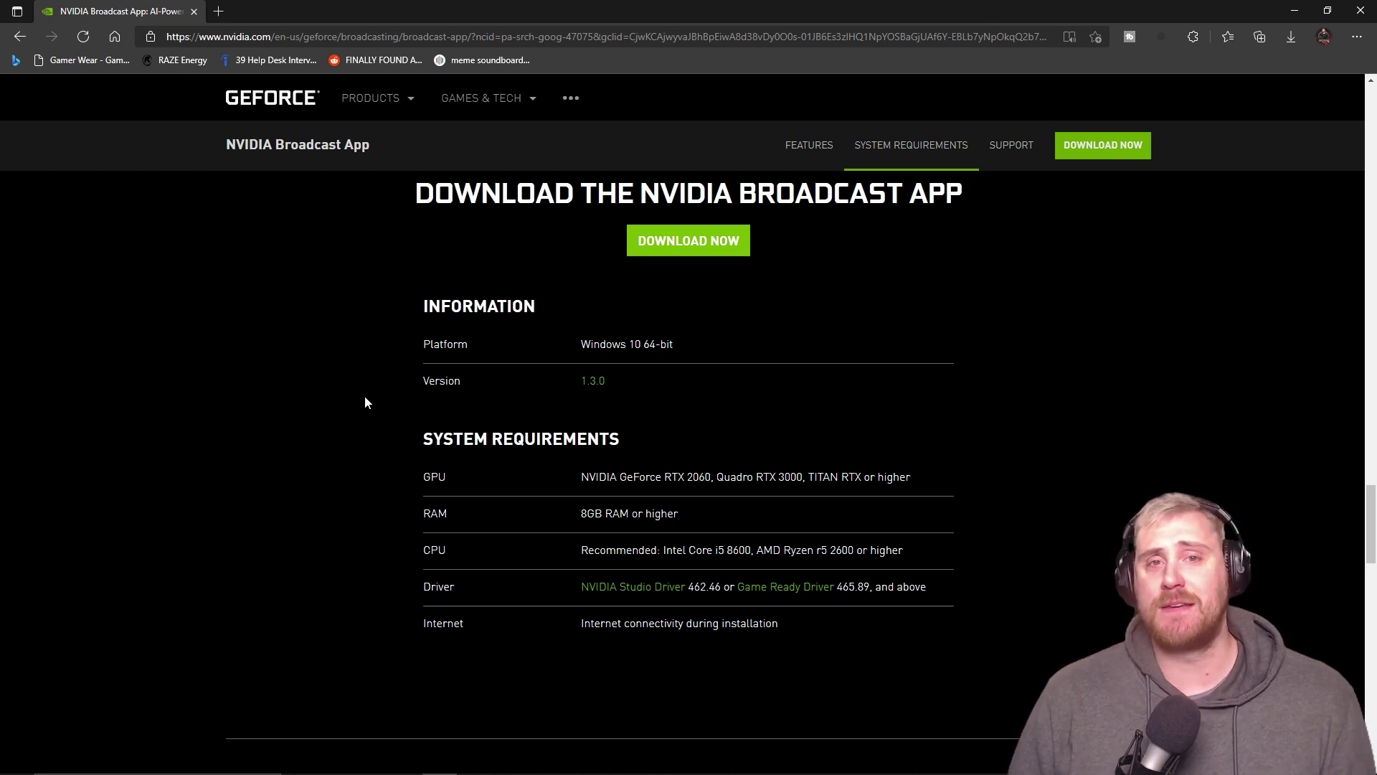
pyautogui.scroll(-3, 366, 398)
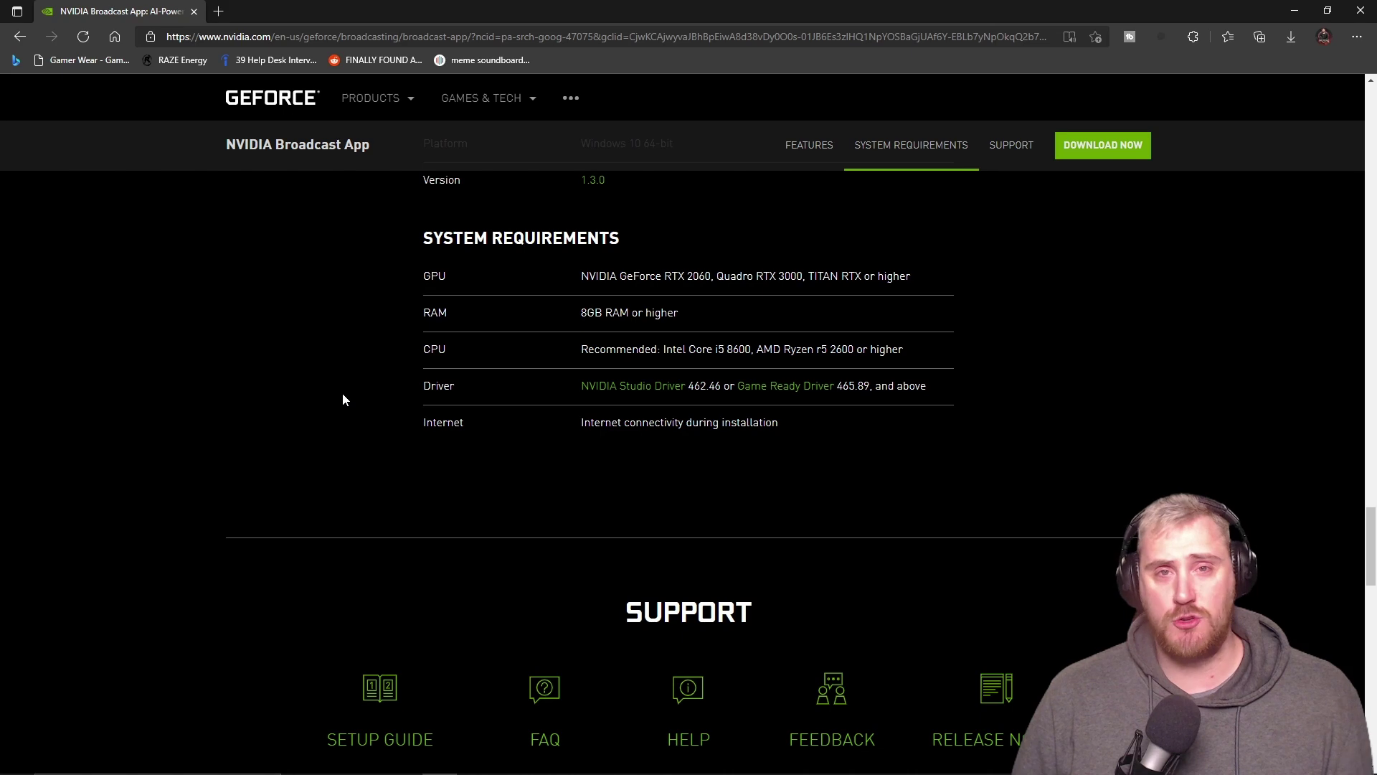
# Minimise Edge to bring the NVIDIA Broadcast camera settings into view
pyautogui.click(1295, 10)
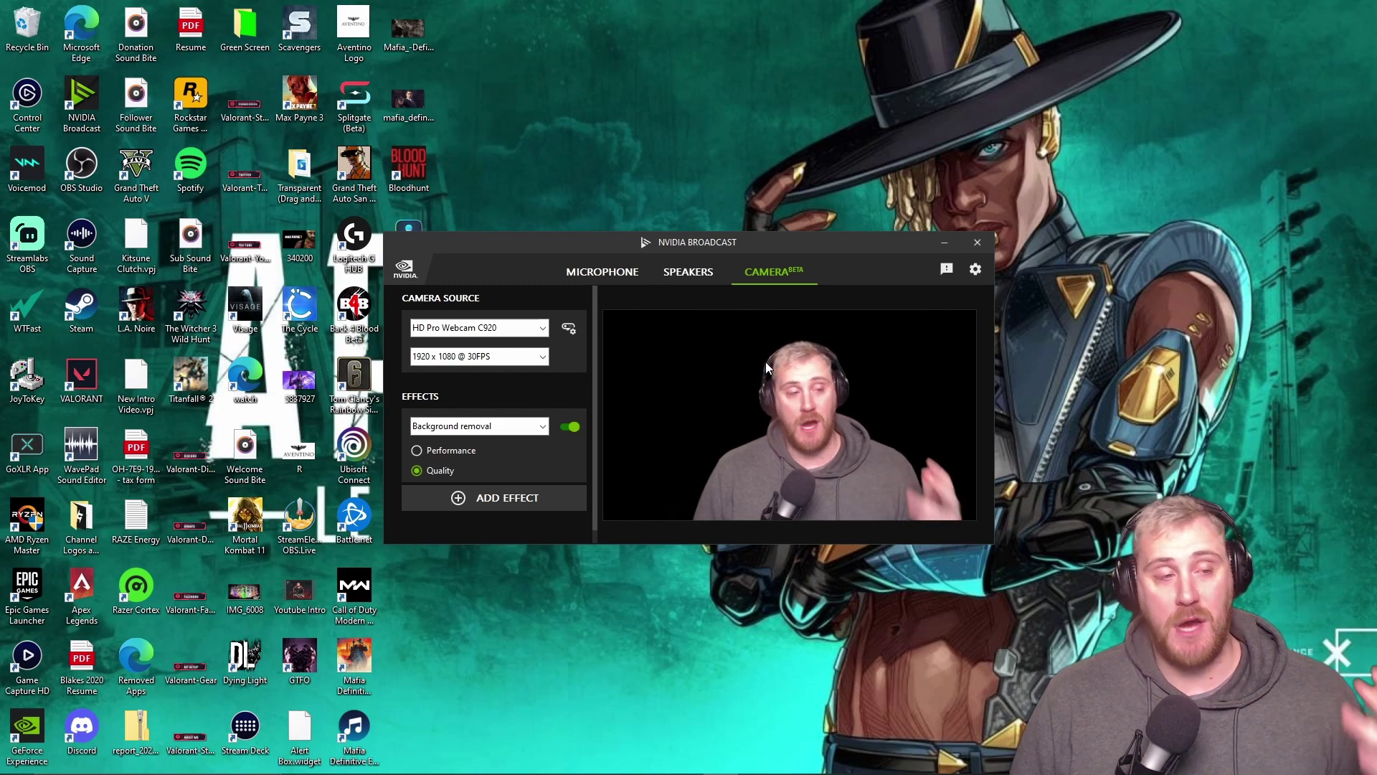
pyautogui.click(526, 328)
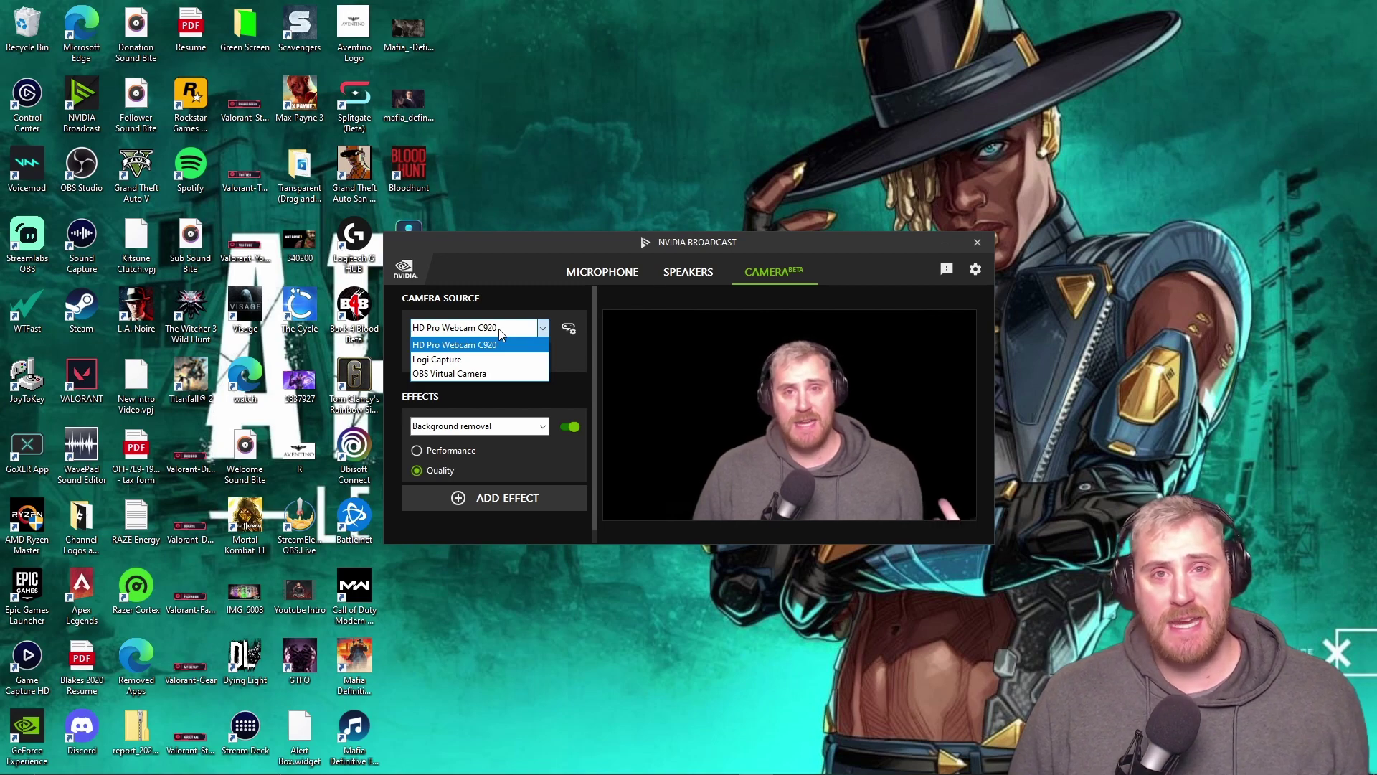
pyautogui.click(504, 311)
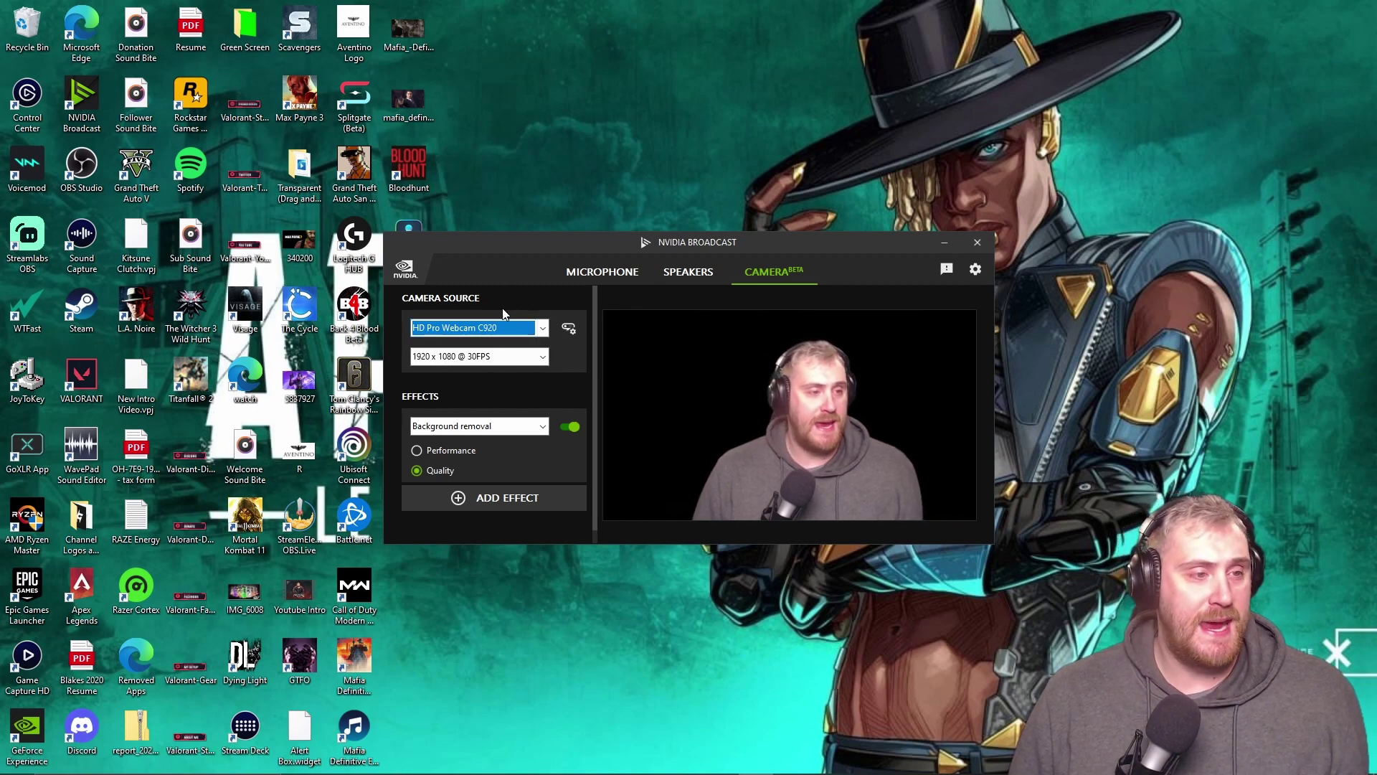
pyautogui.click(544, 358)
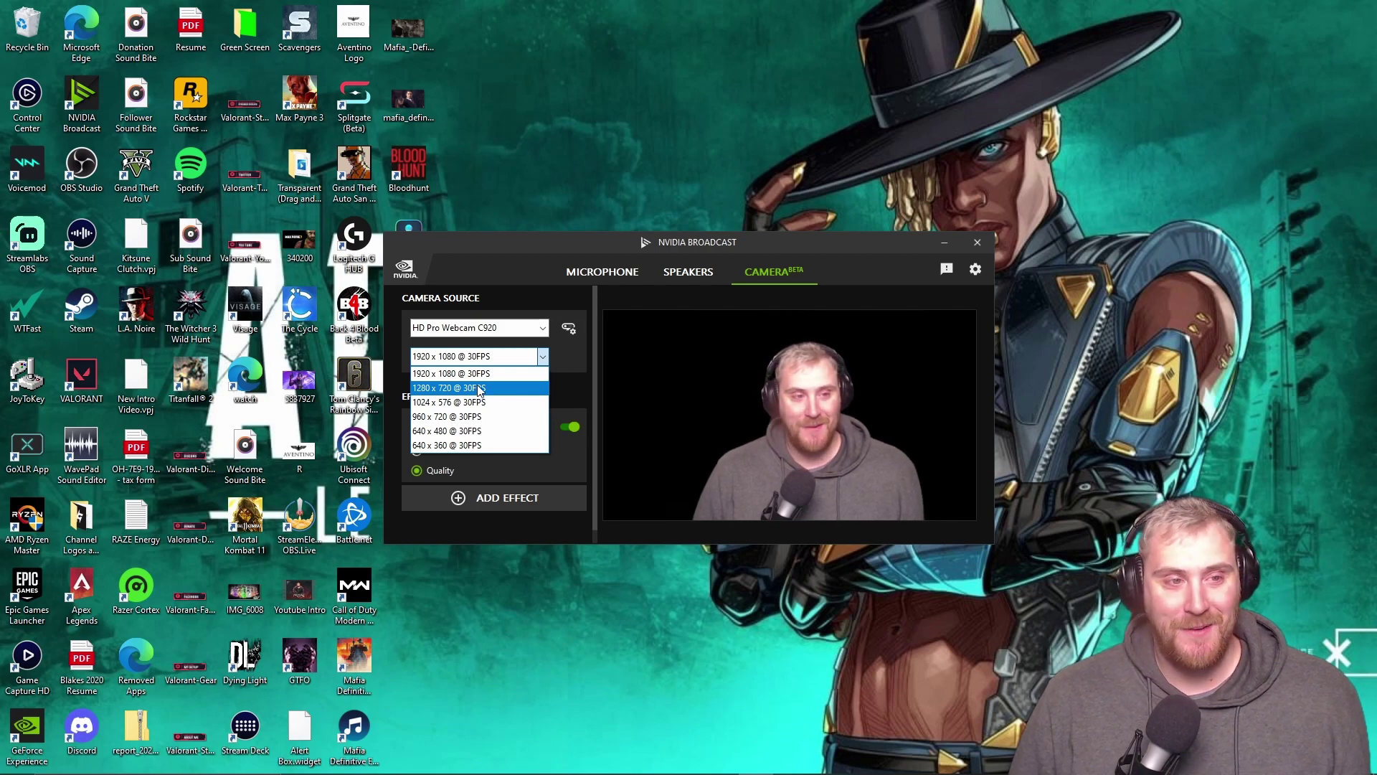
pyautogui.click(502, 357)
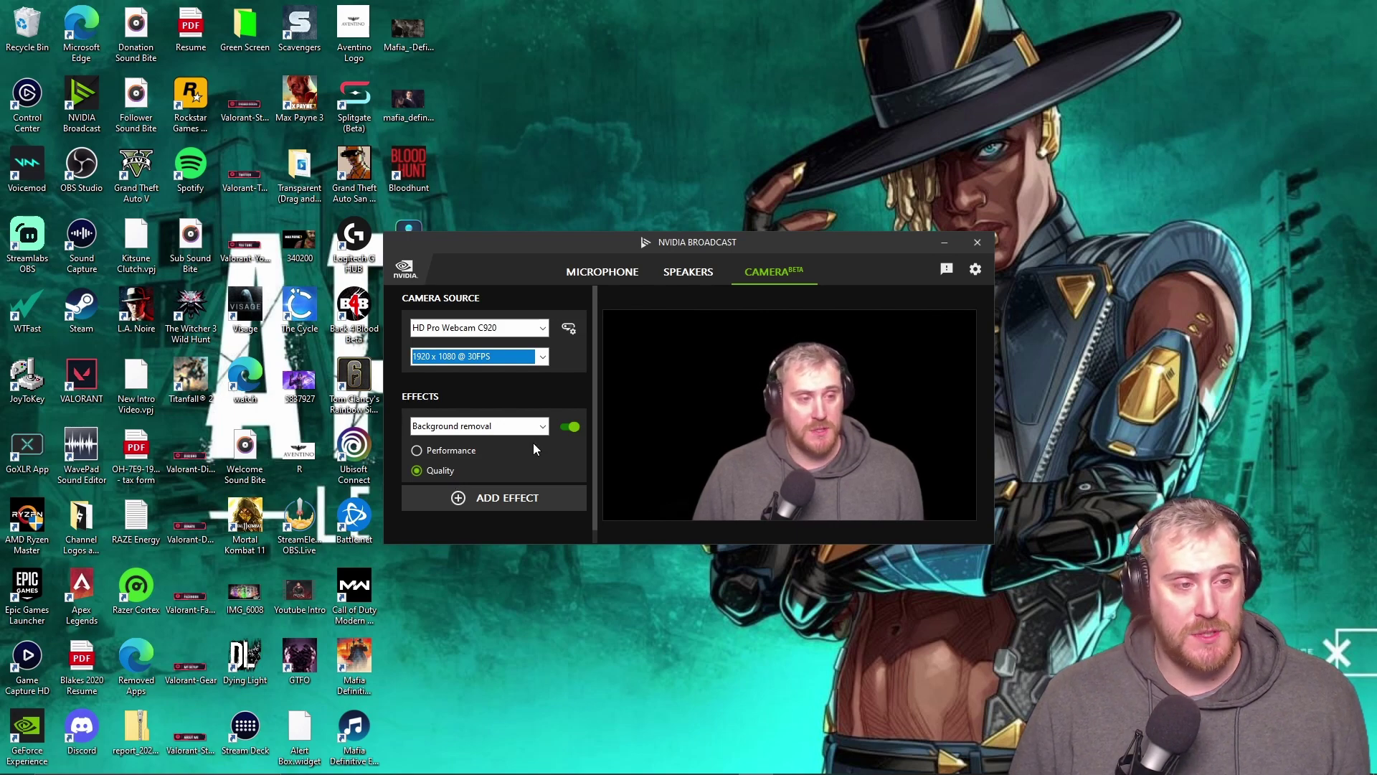
# Remove Background removal, re-add it as a new effect, and toggle it on then off
pyautogui.click(542, 427)
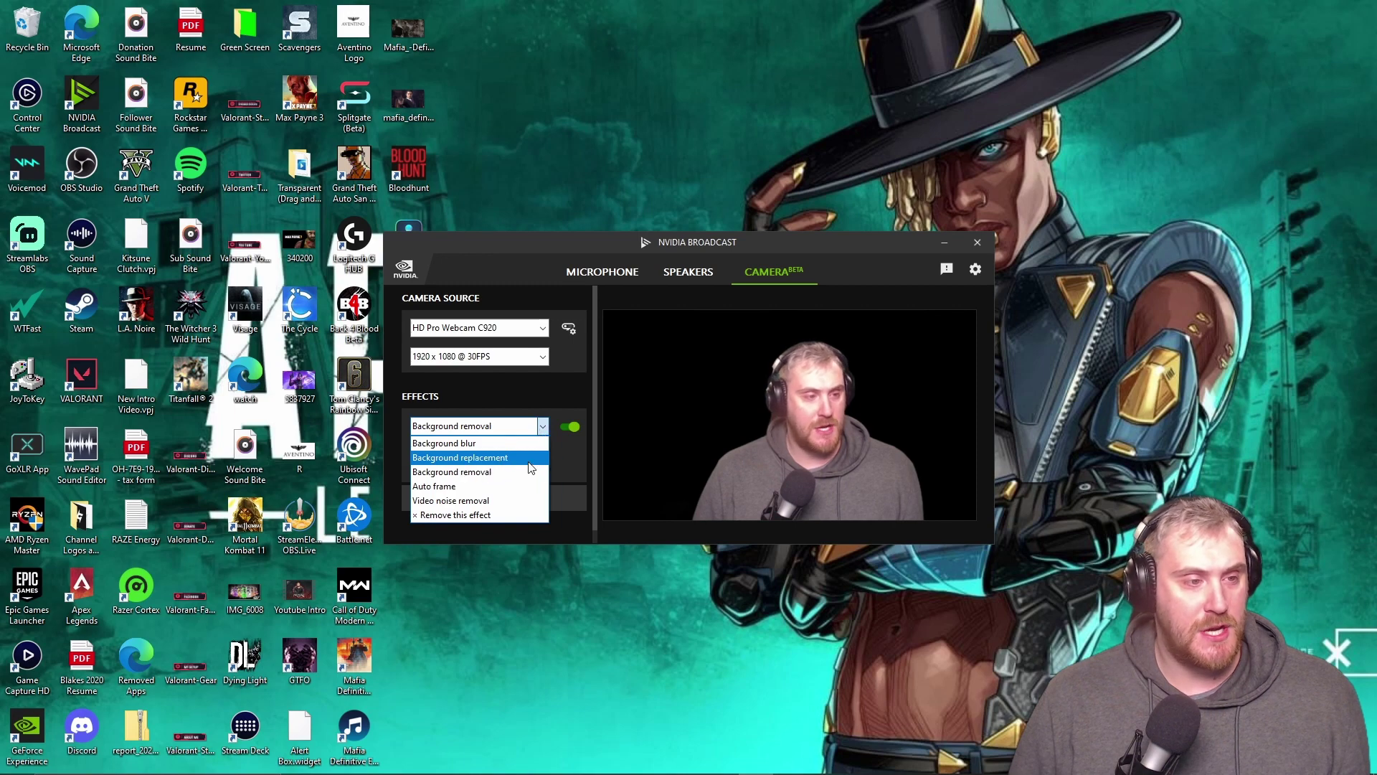
pyautogui.click(507, 513)
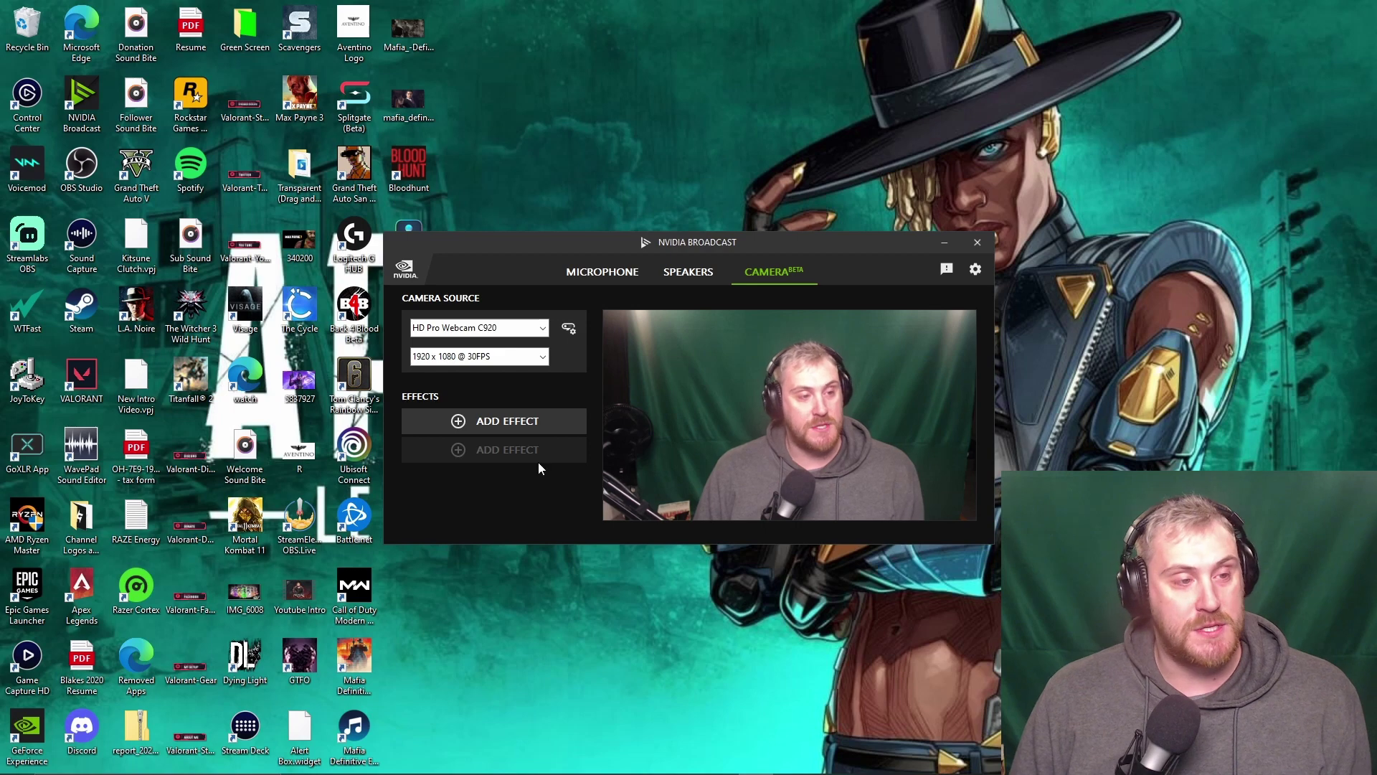
pyautogui.click(495, 424)
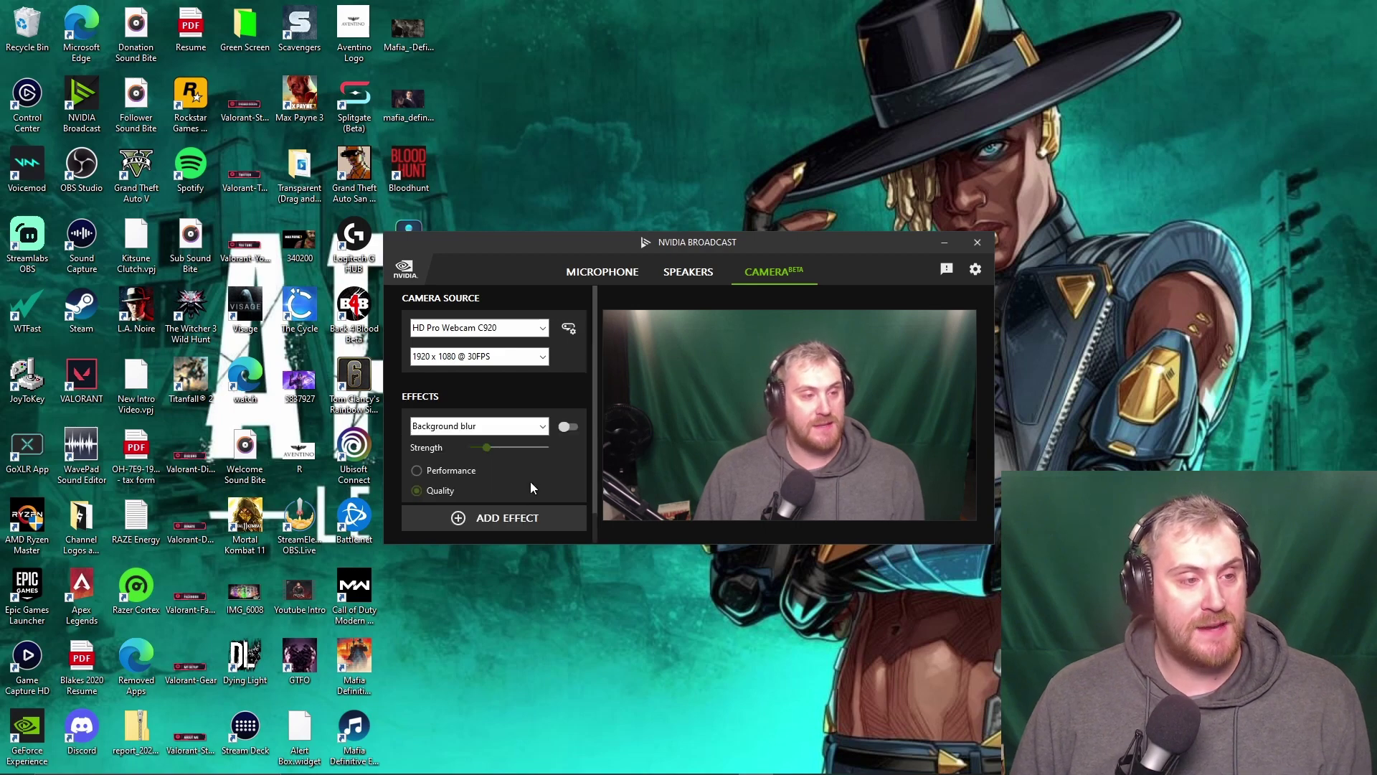
pyautogui.click(539, 428)
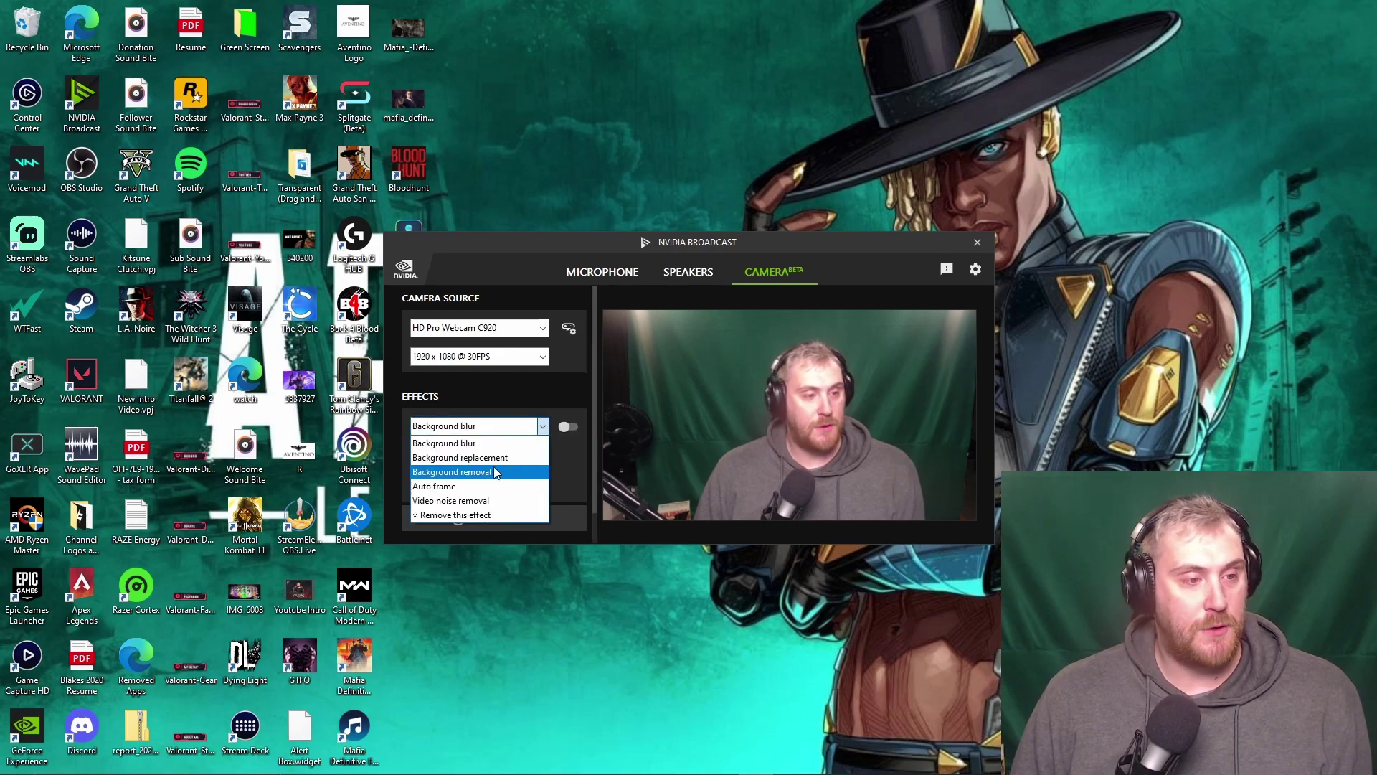
pyautogui.click(493, 471)
pyautogui.click(562, 427)
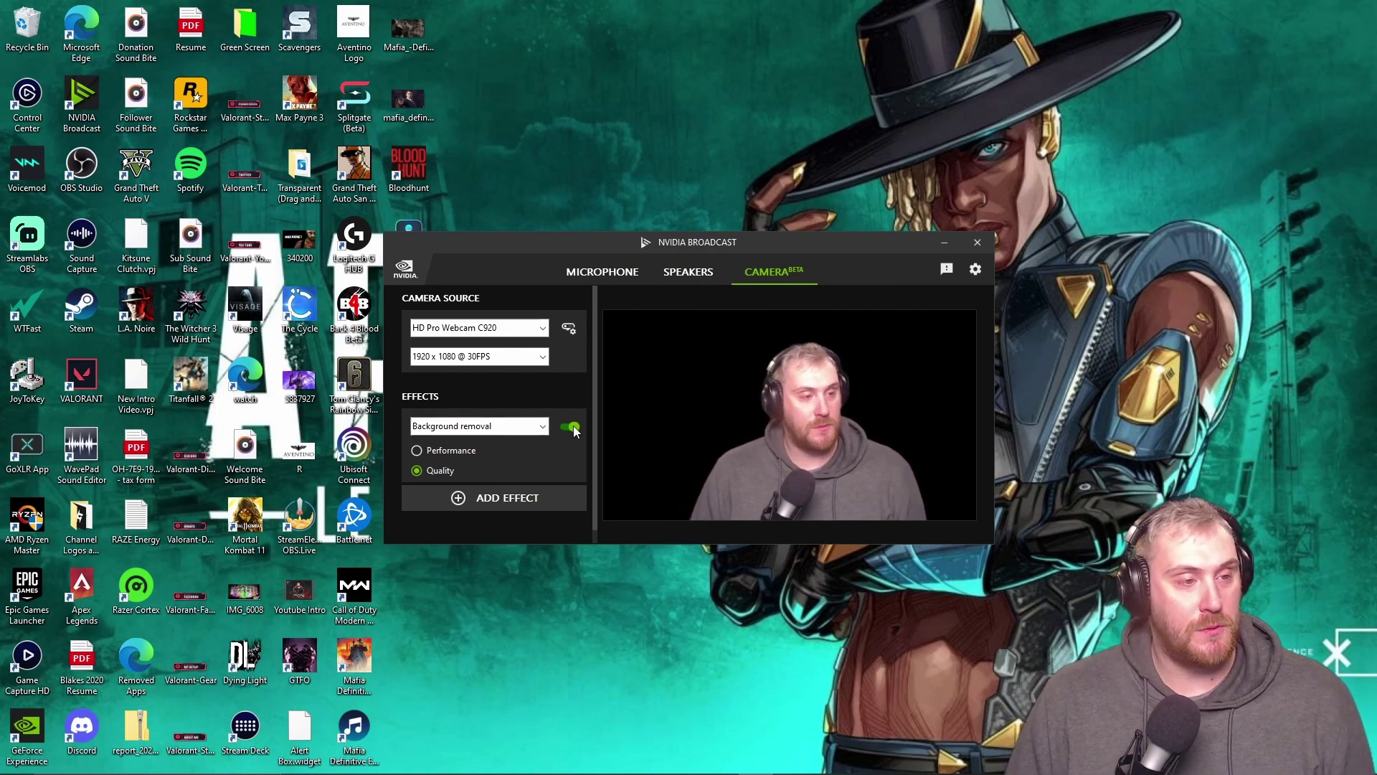
pyautogui.click(571, 428)
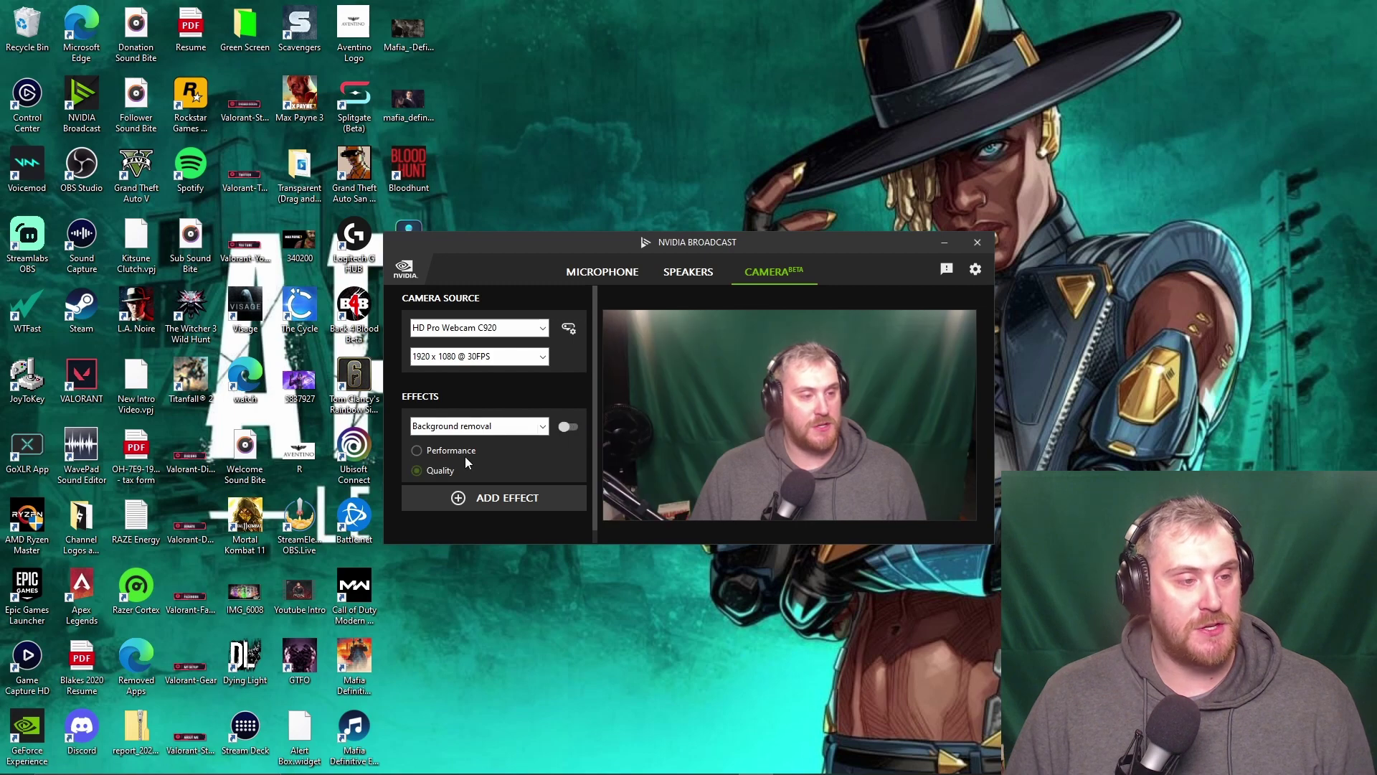
# Remove Background removal again and add a fresh camera effect slot
pyautogui.click(543, 427)
pyautogui.click(497, 515)
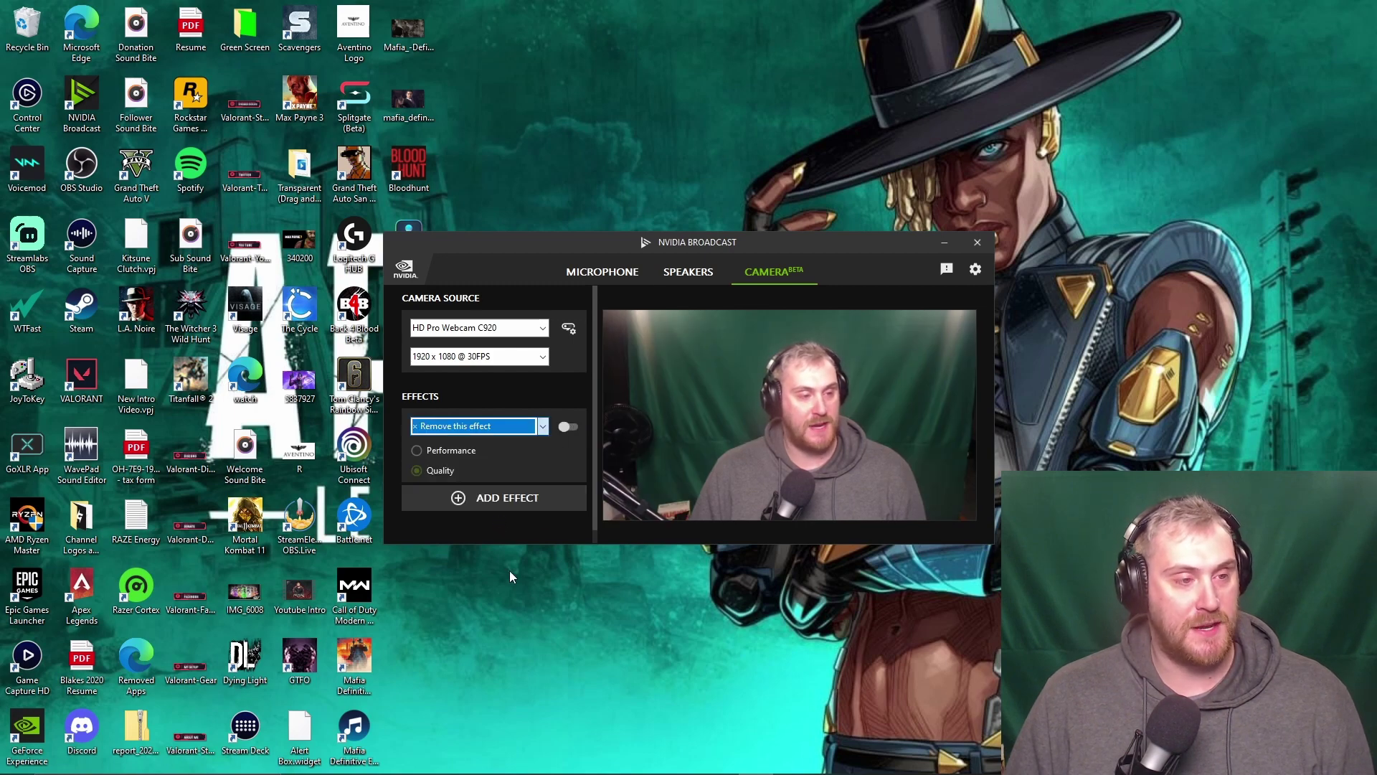
pyautogui.click(514, 429)
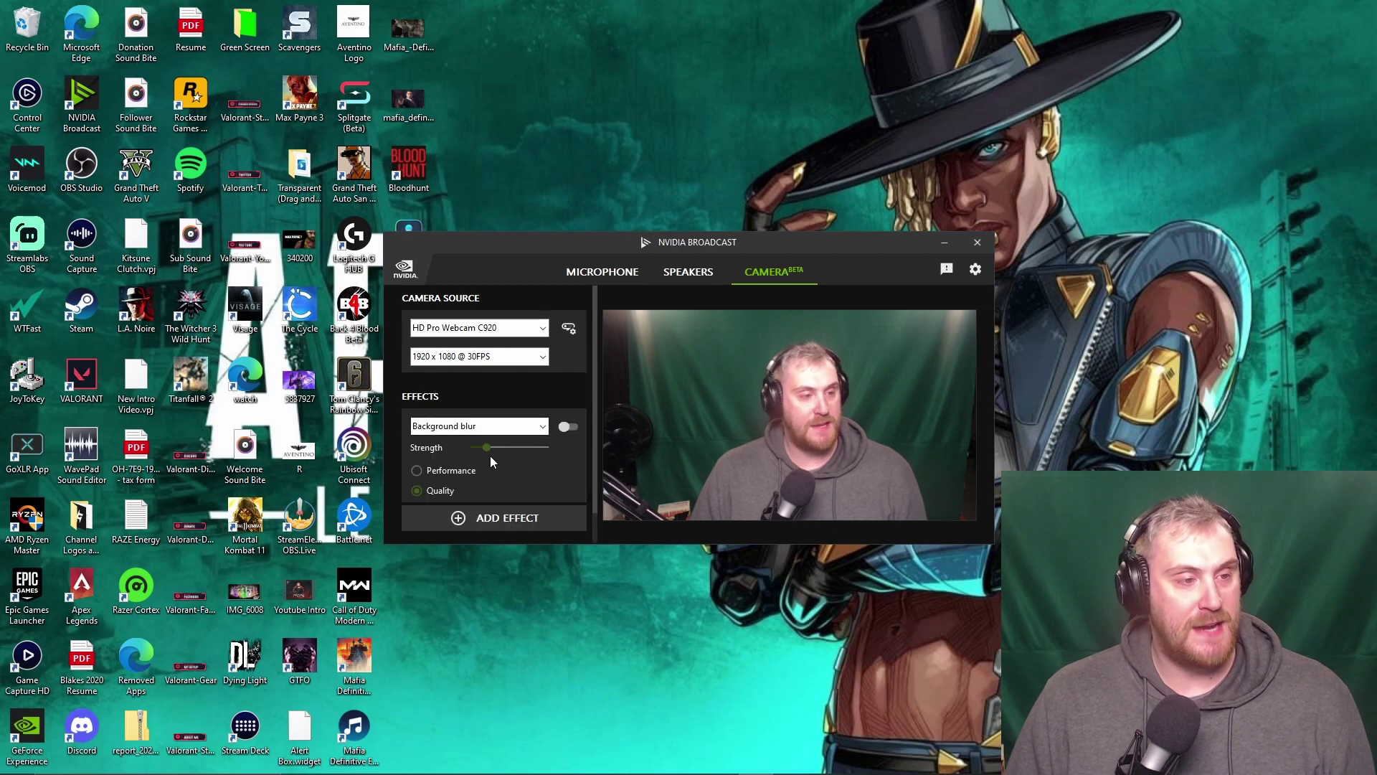
# Keep Background blur as the camera effect and switch it on
pyautogui.click(544, 427)
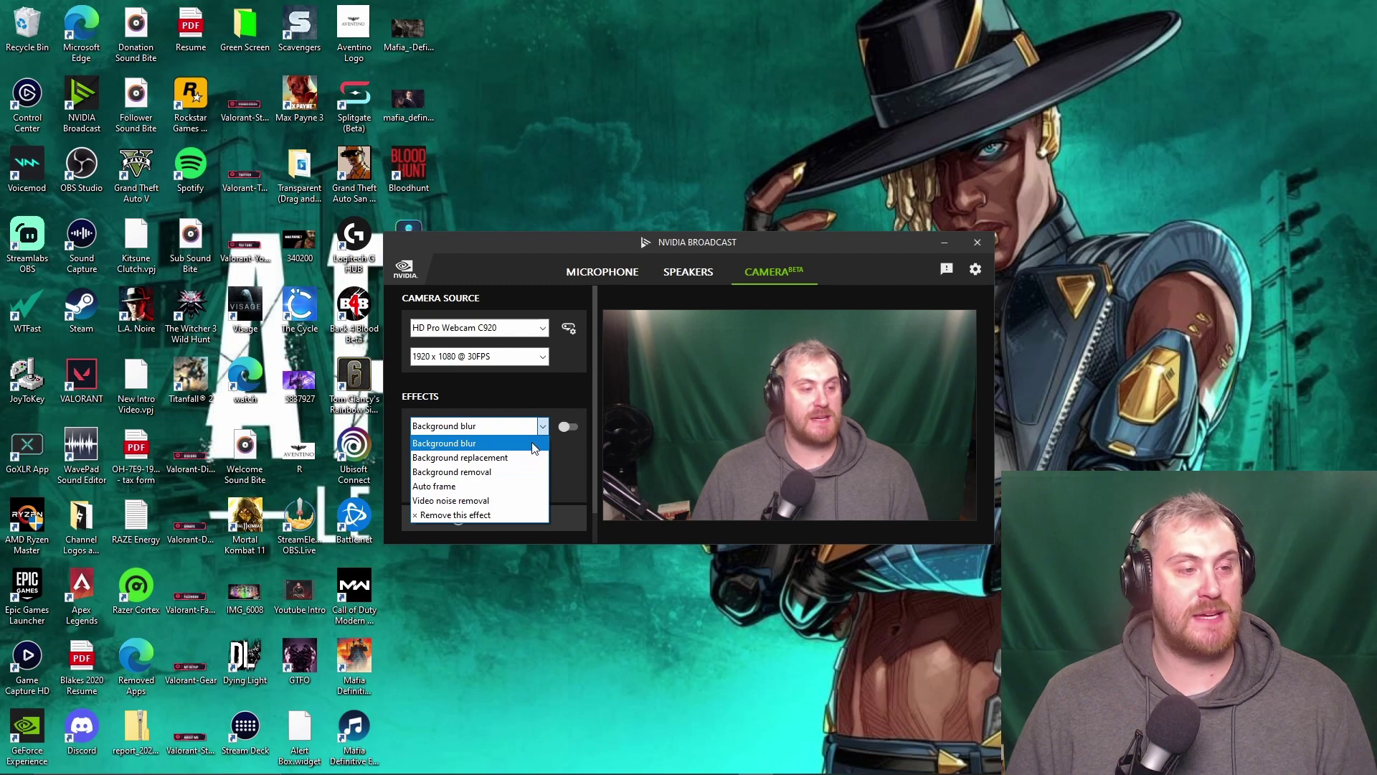
pyautogui.click(532, 443)
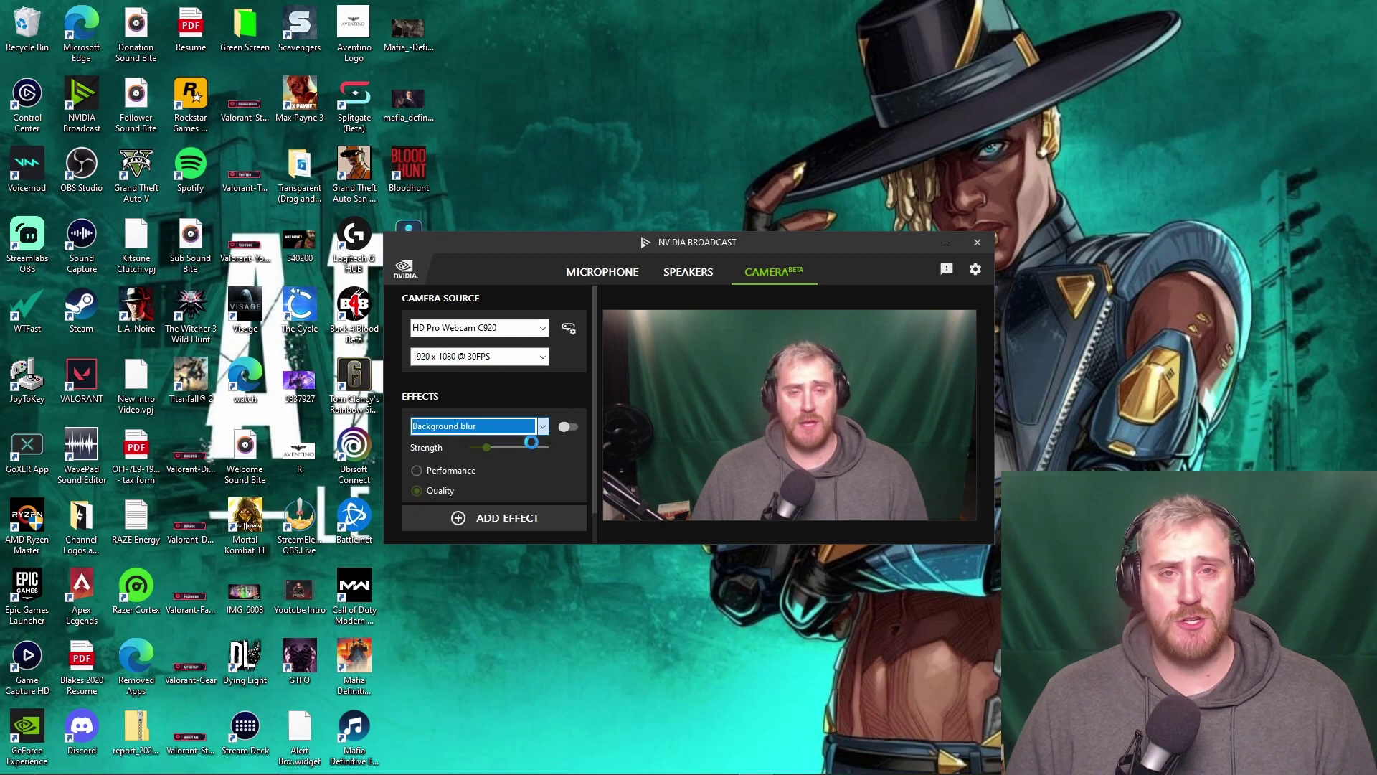
pyautogui.click(563, 427)
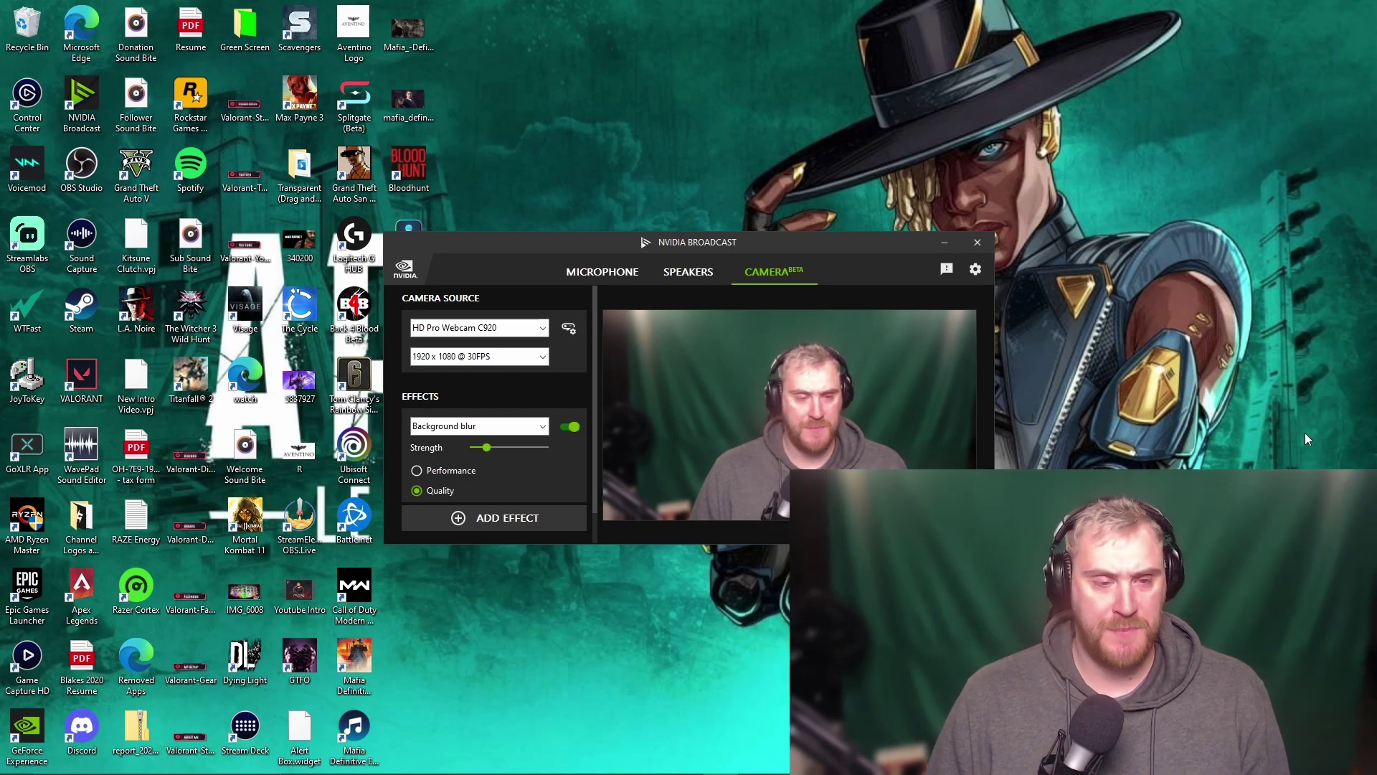
# Drag the Background blur Strength slider fully right to maximum
pyautogui.moveTo(486, 447); pyautogui.dragTo(537, 445)
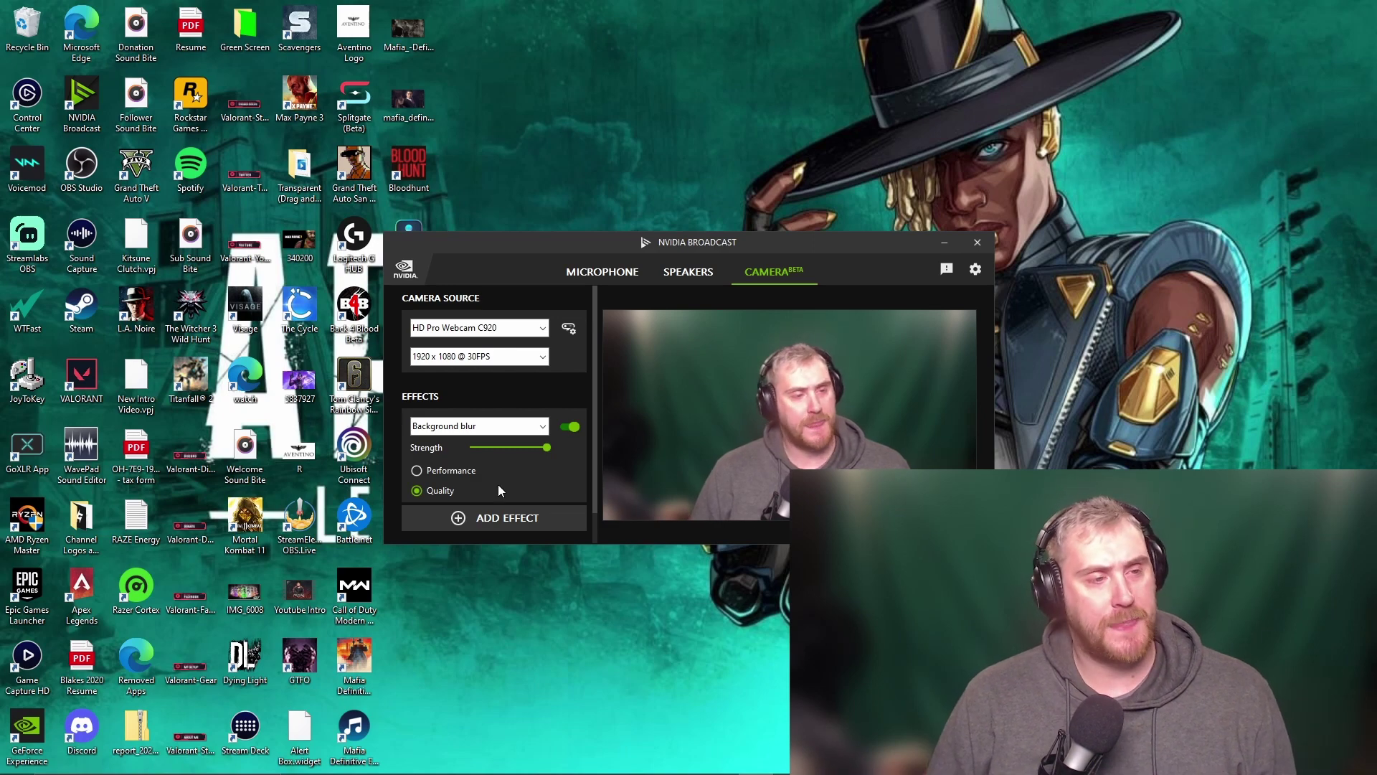
# Turn off Background blur and switch the camera effect to Background replacement
pyautogui.click(571, 426)
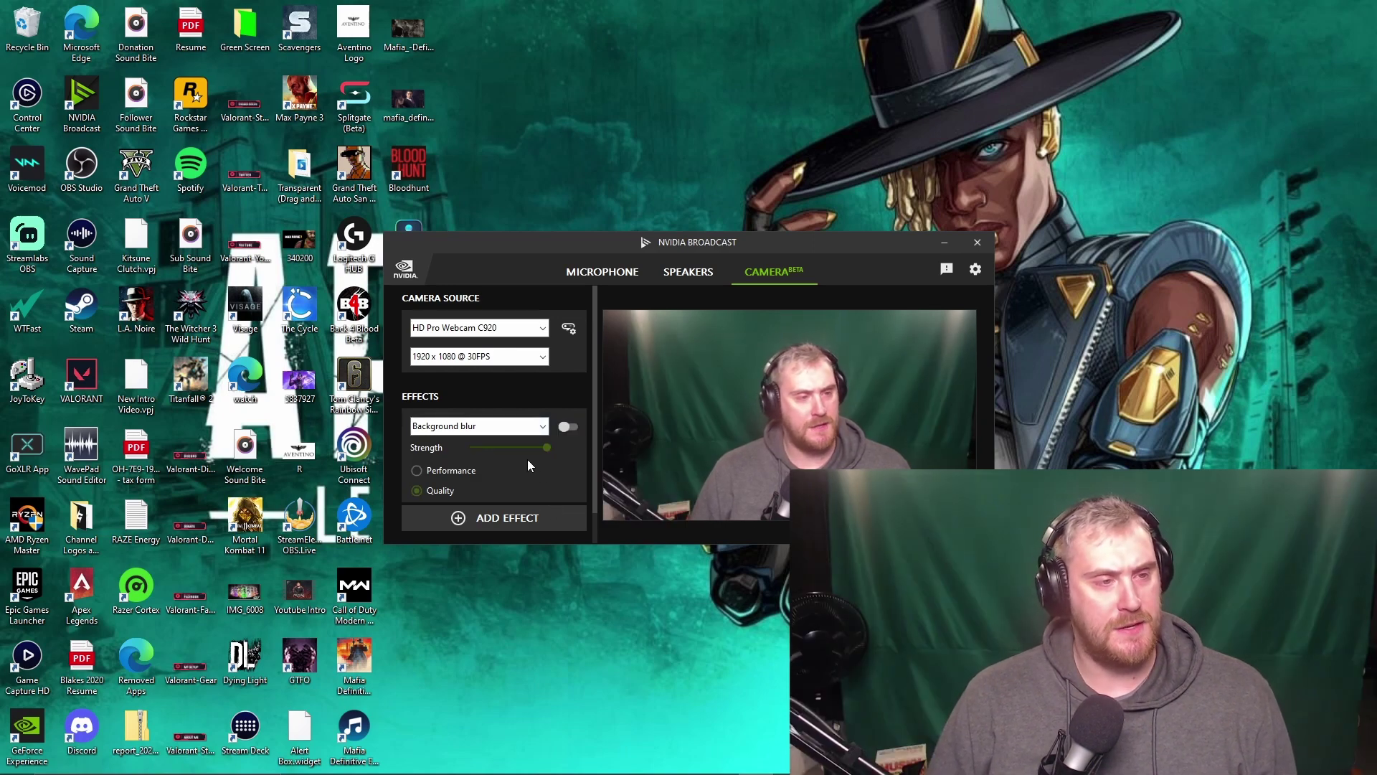
pyautogui.click(543, 427)
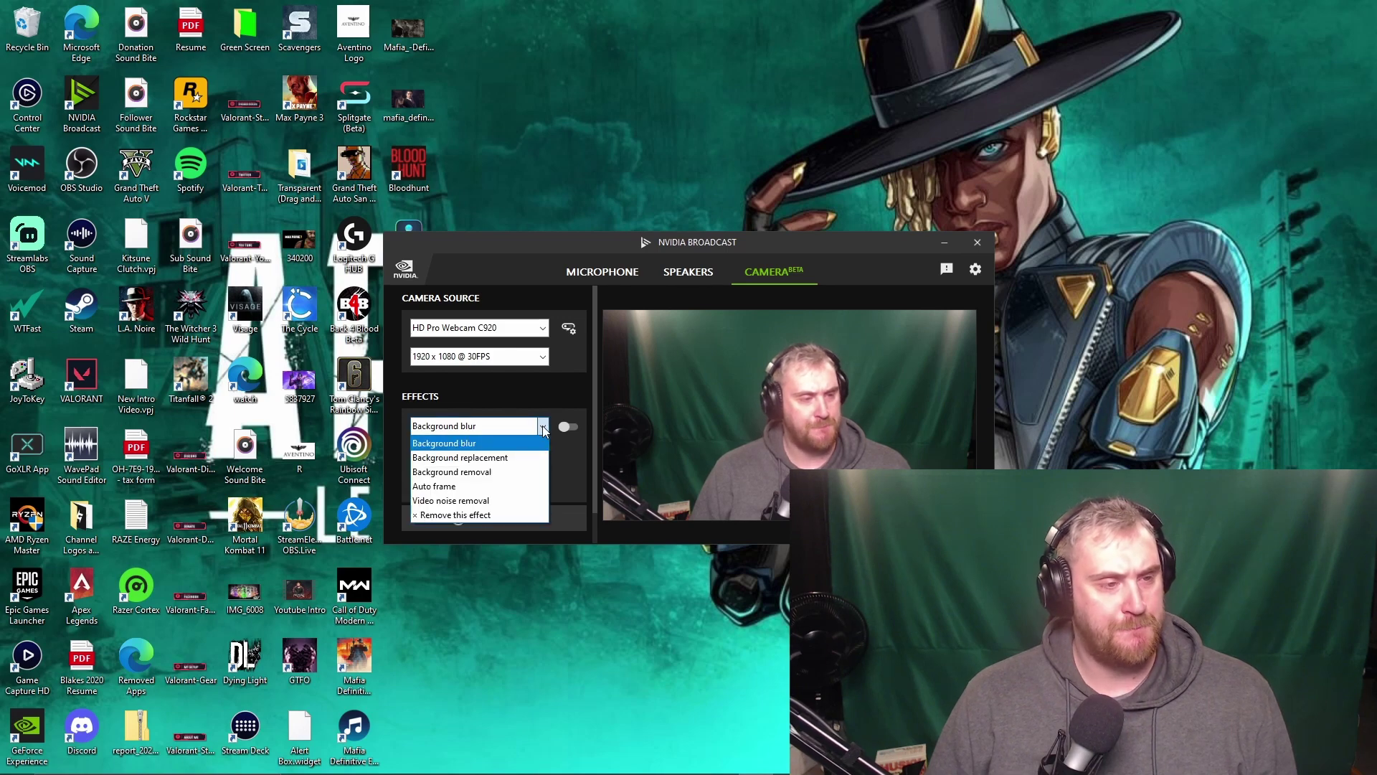
pyautogui.click(492, 454)
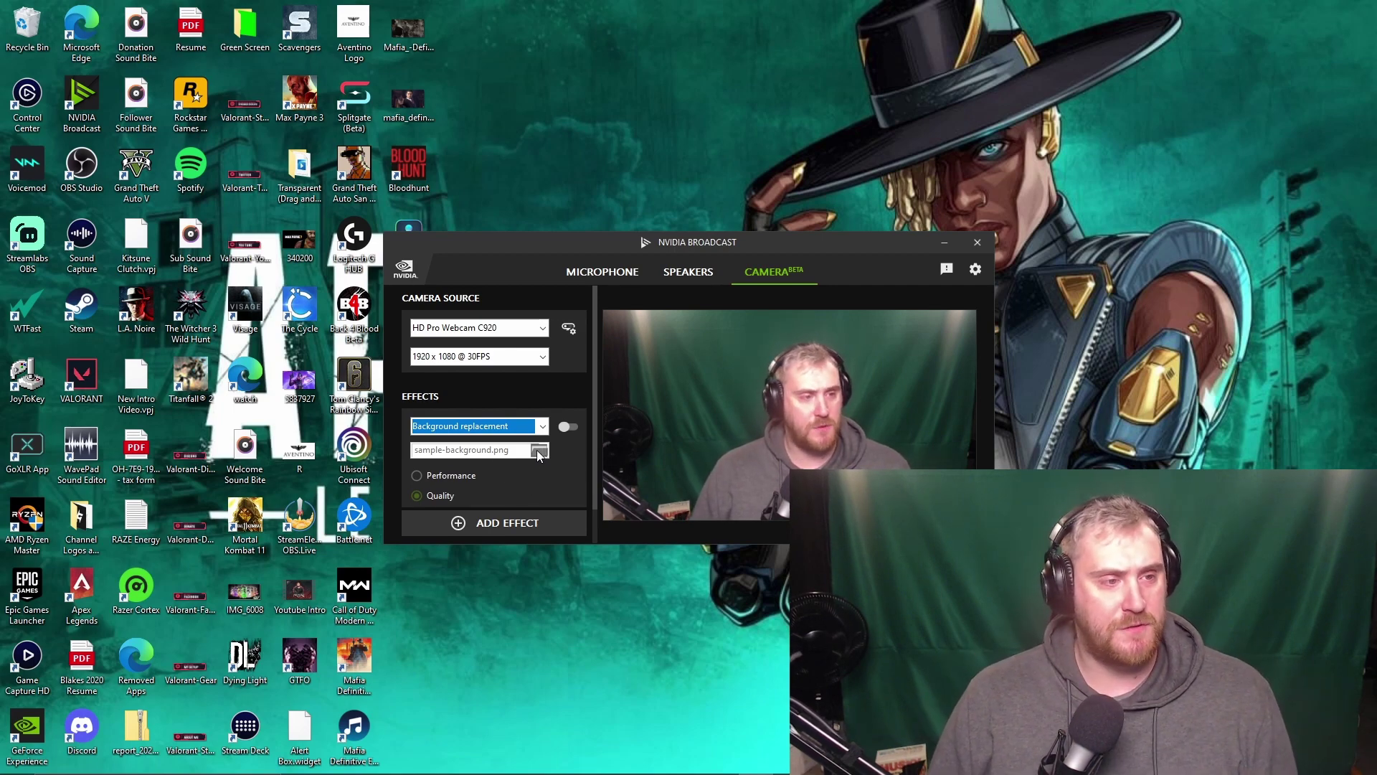
# Enable Background replacement using the Mafia_-Definitive-Edition image from the Desktop
pyautogui.click(569, 428)
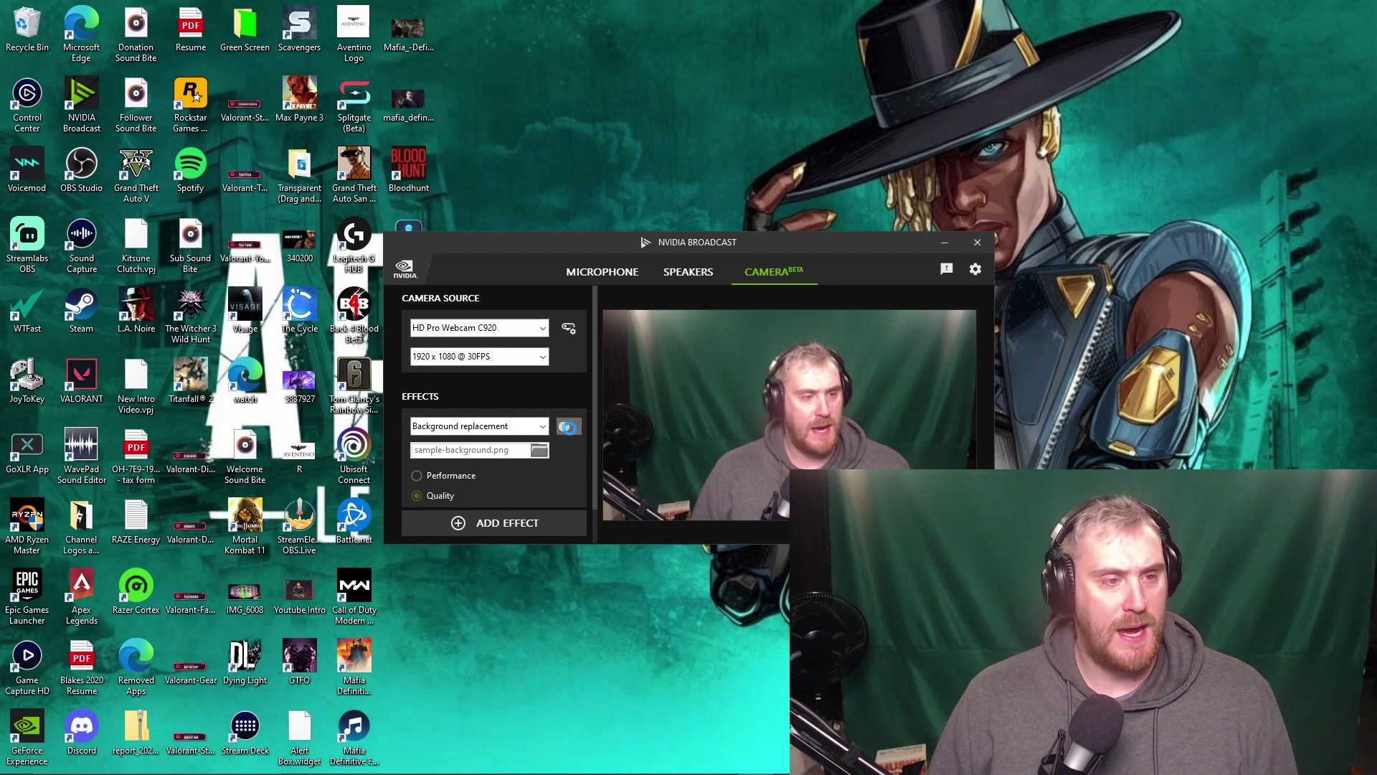
pyautogui.click(539, 450)
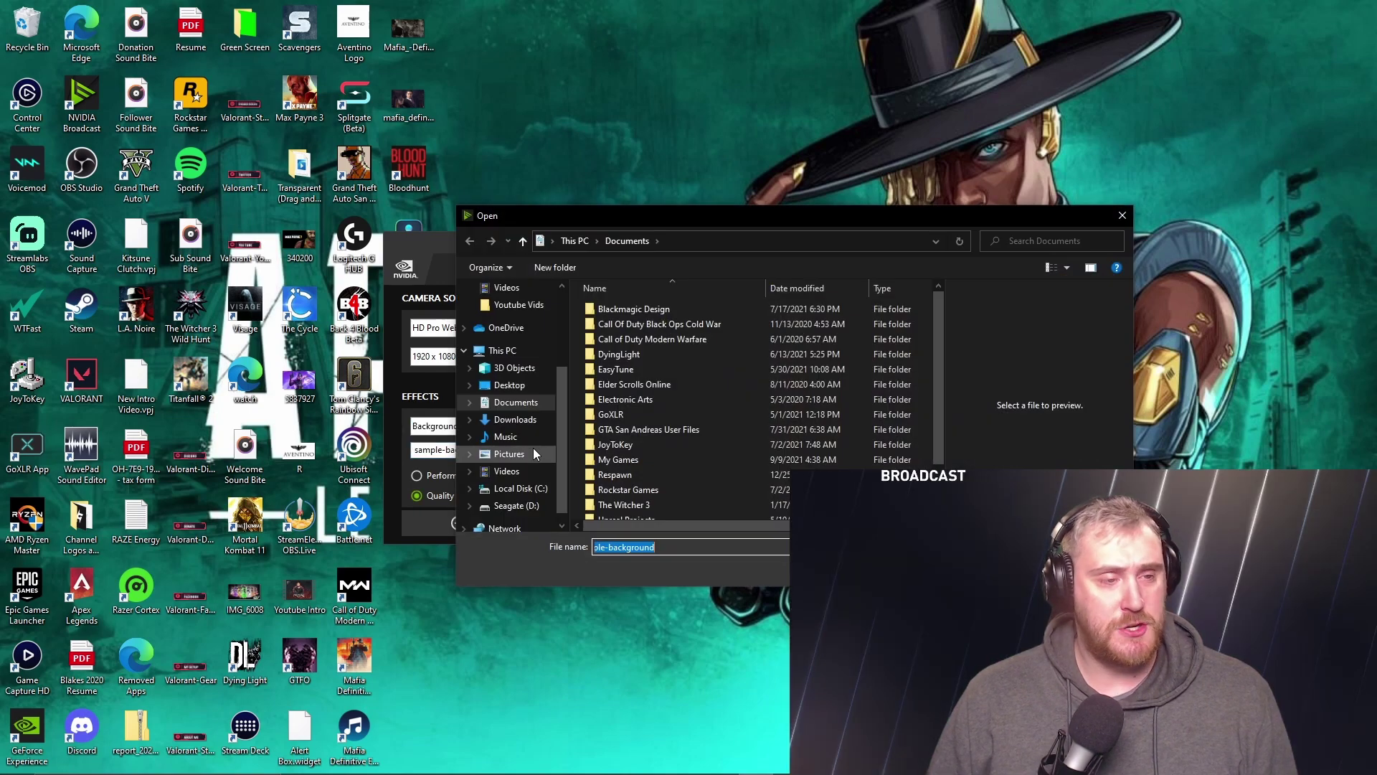
pyautogui.scroll(3, 524, 401)
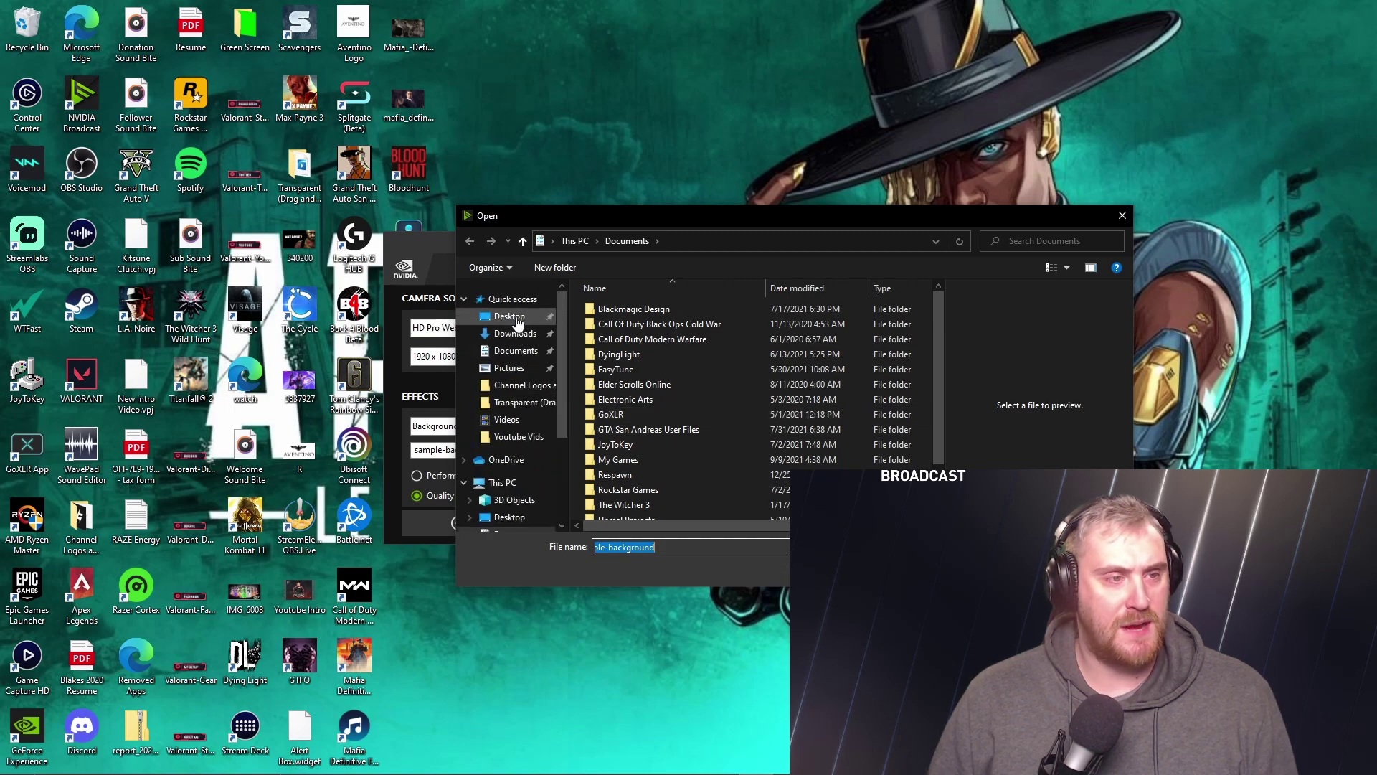
pyautogui.click(510, 317)
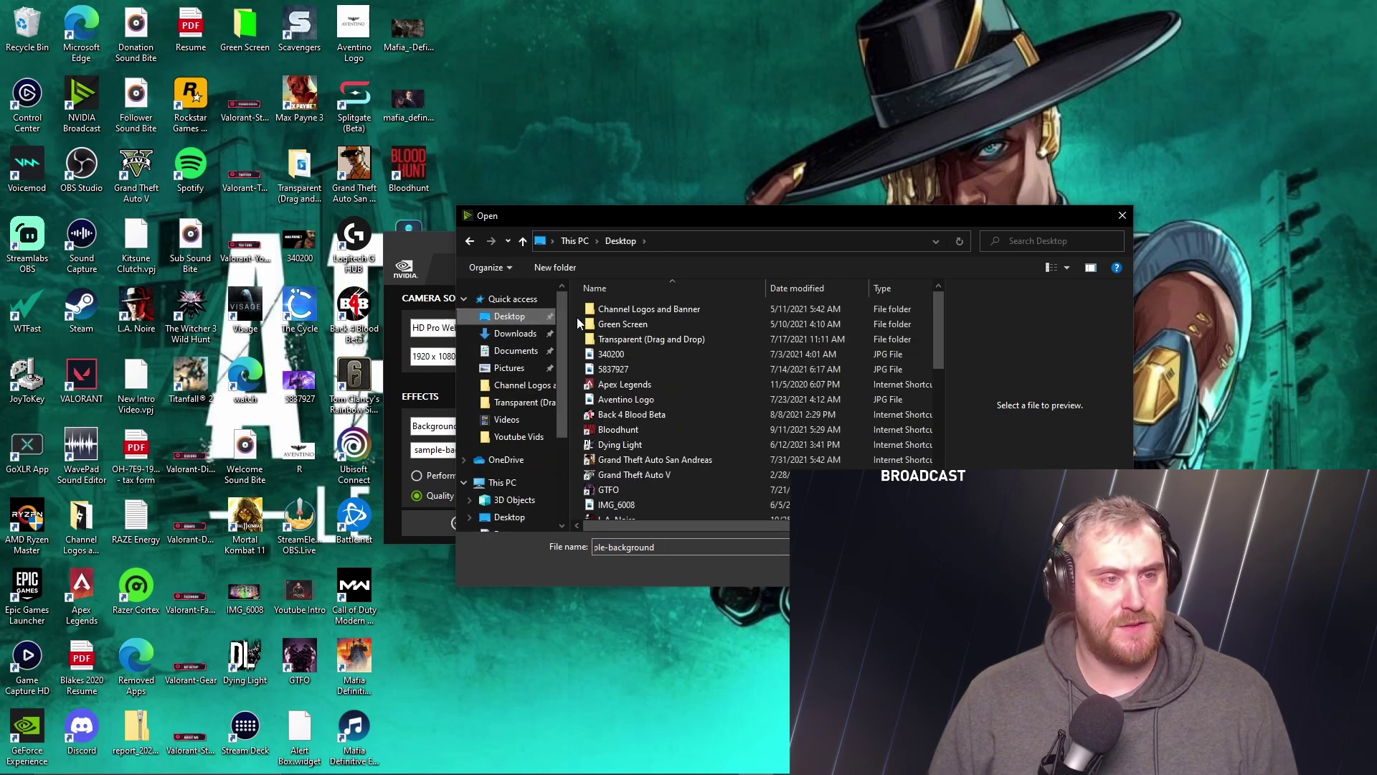
pyautogui.scroll(-3, 634, 420)
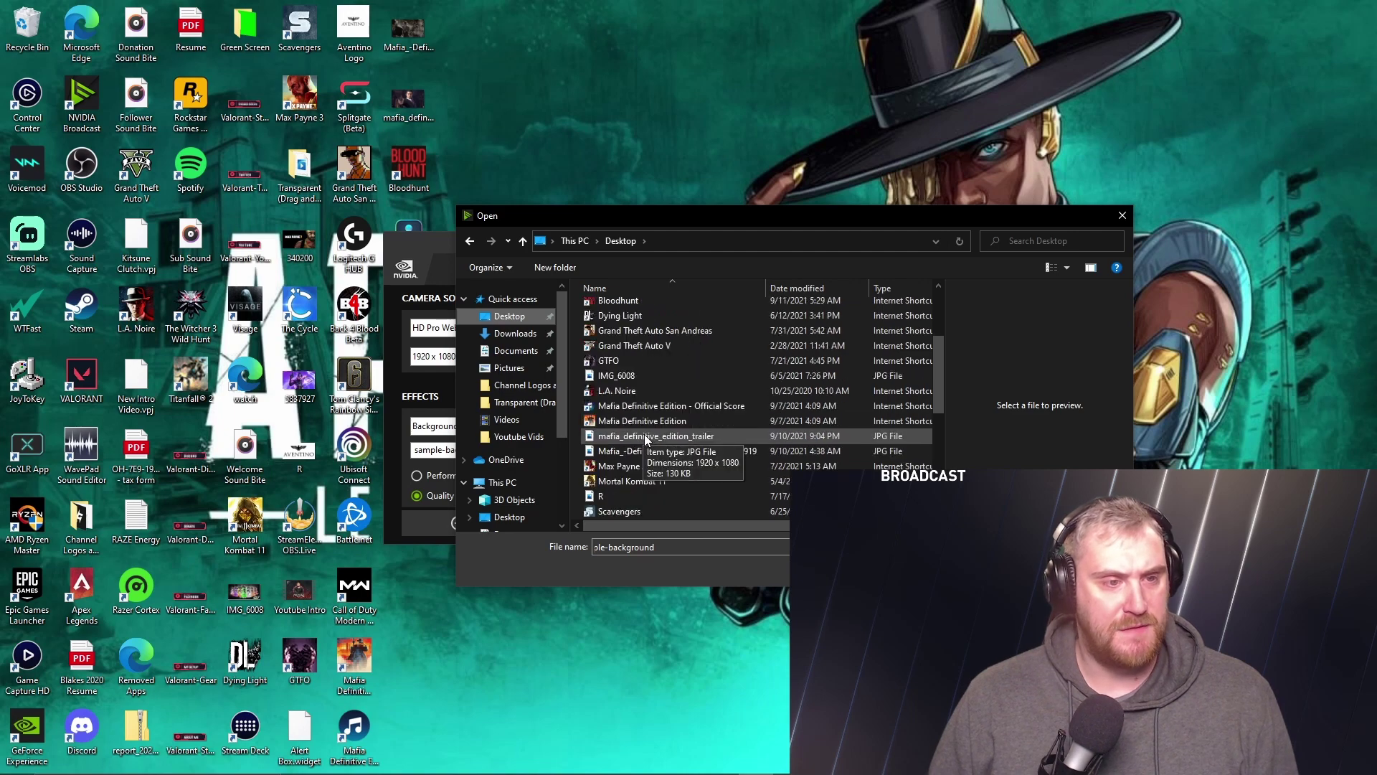
pyautogui.click(652, 451)
pyautogui.doubleClick(653, 450)
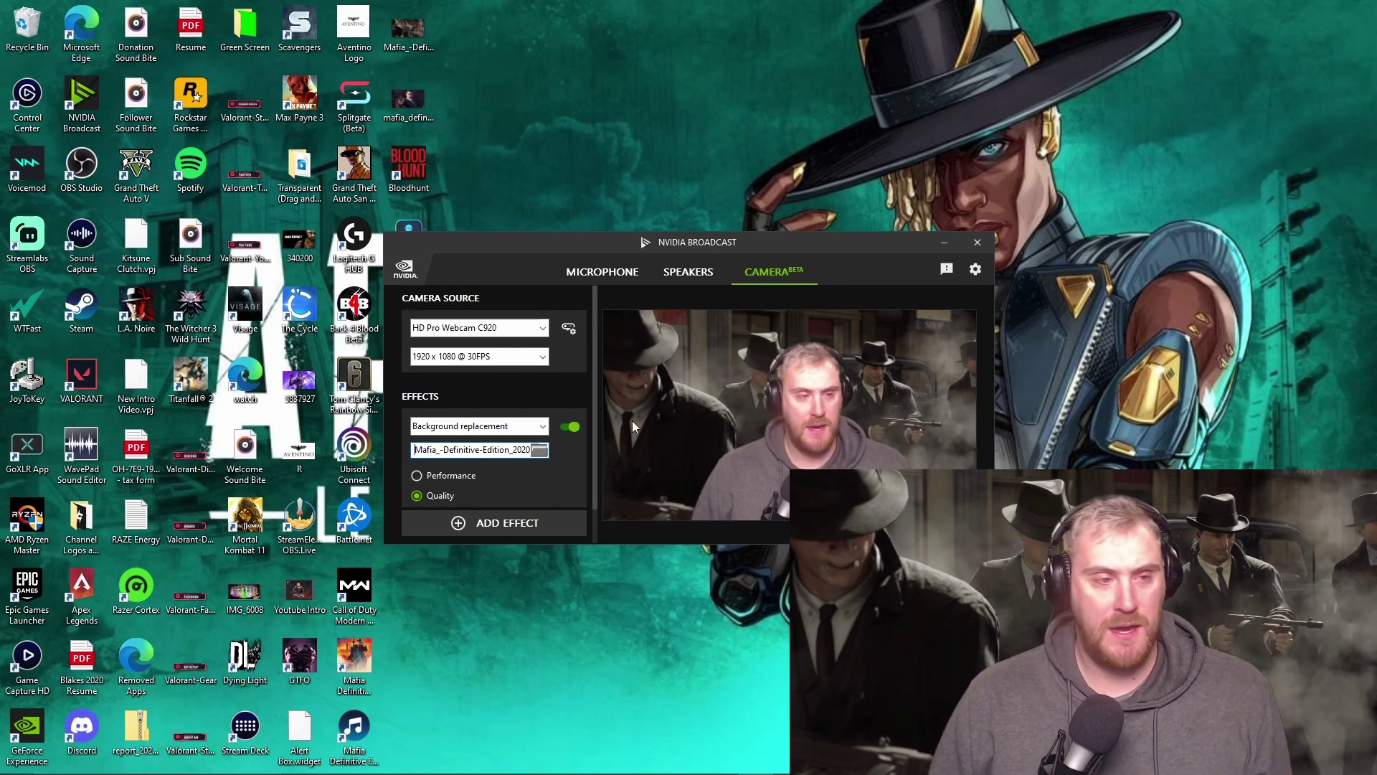
# Swap the background image for the wallpapersden Bloodhunt wallpaper from the Desktop
pyautogui.click(538, 450)
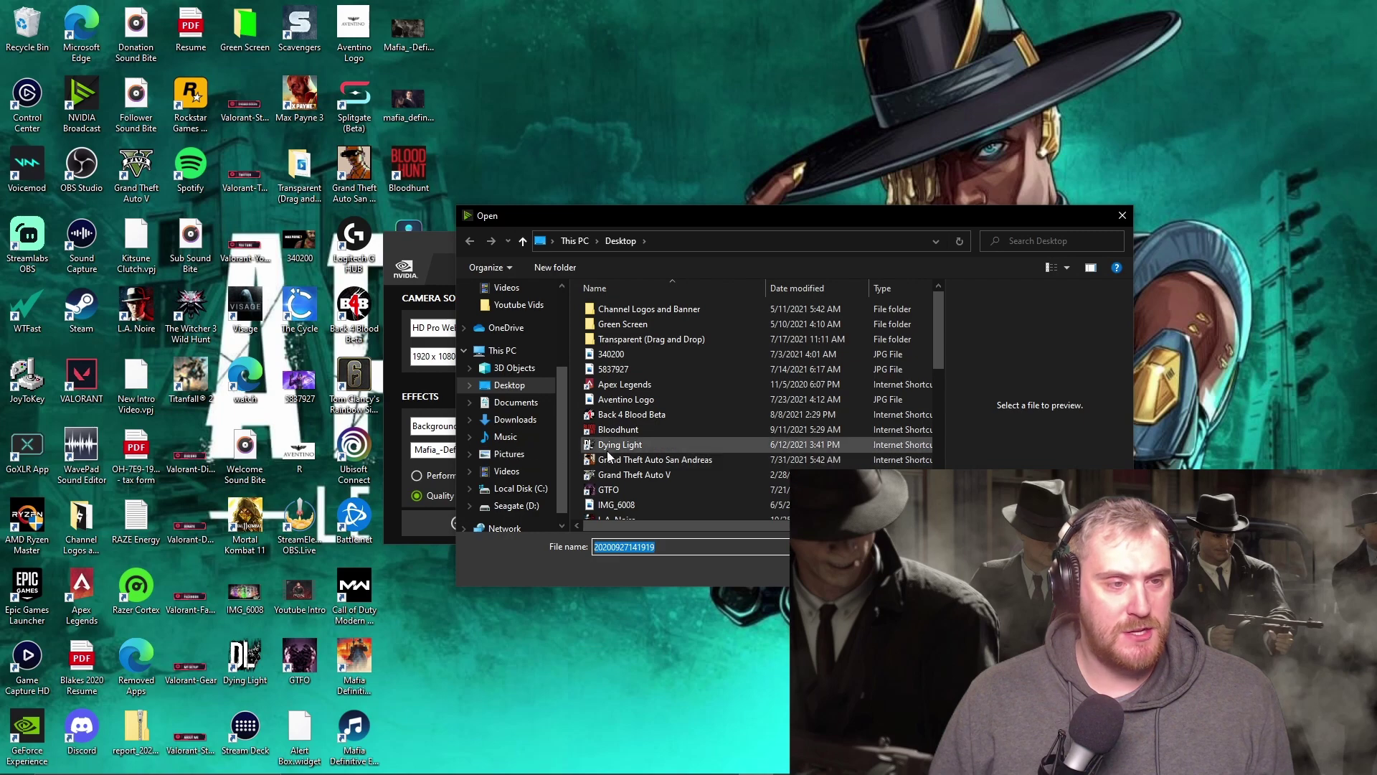
pyautogui.scroll(-12, 617, 444)
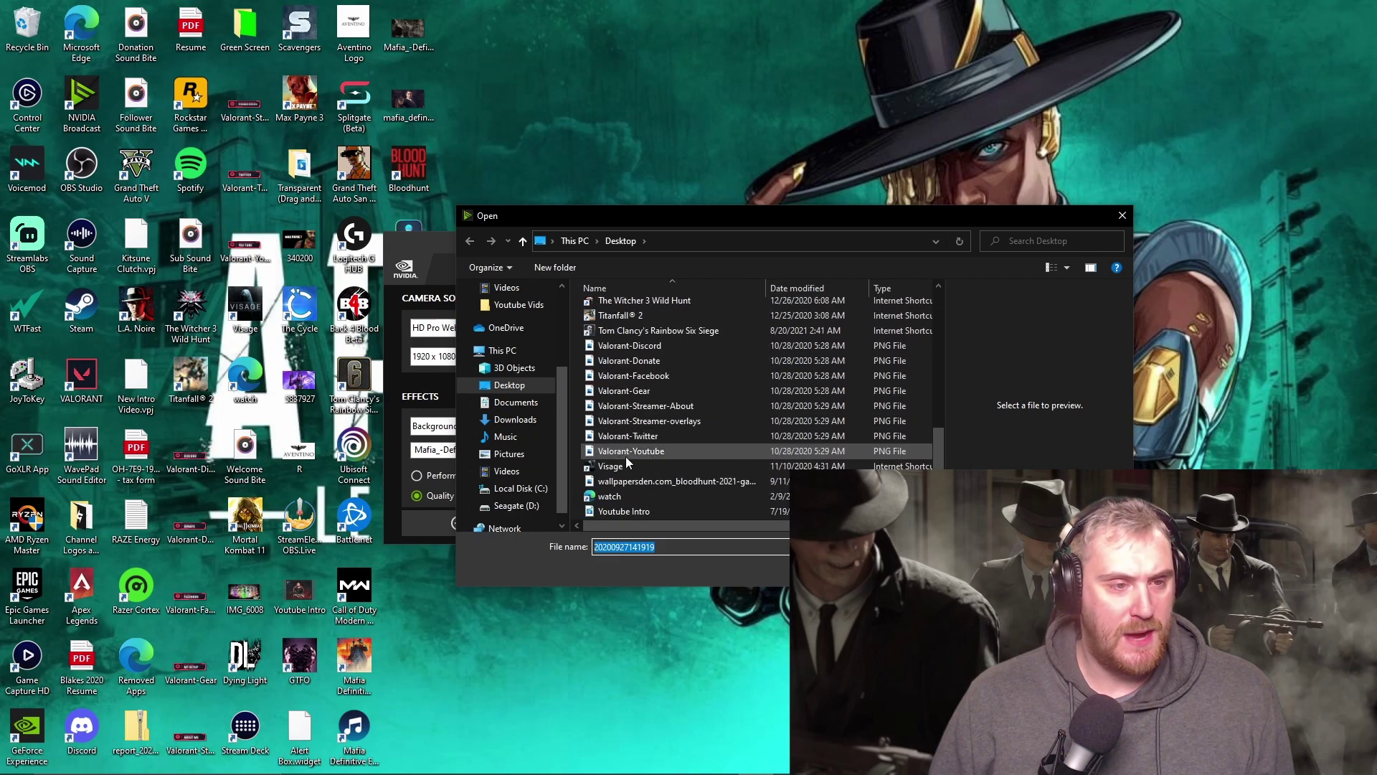
pyautogui.doubleClick(660, 480)
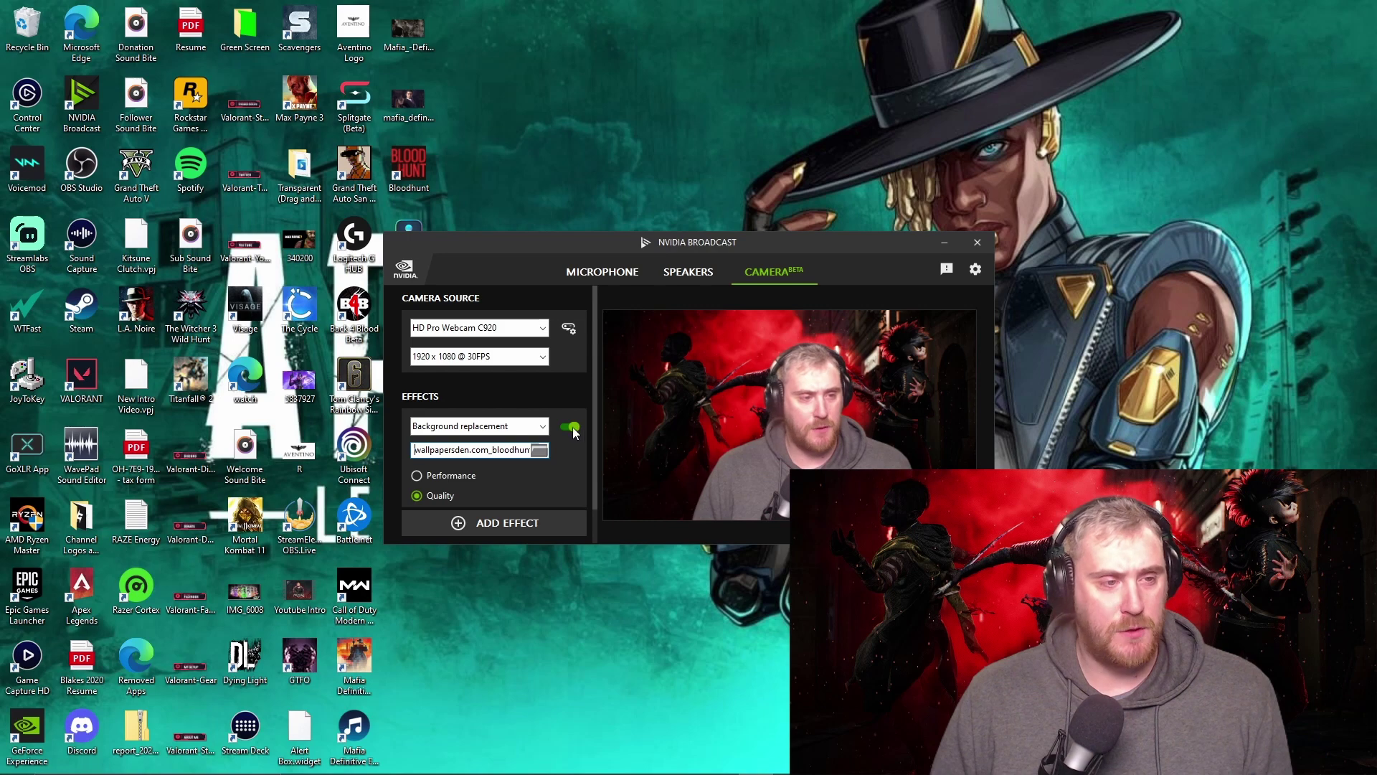
pyautogui.click(542, 427)
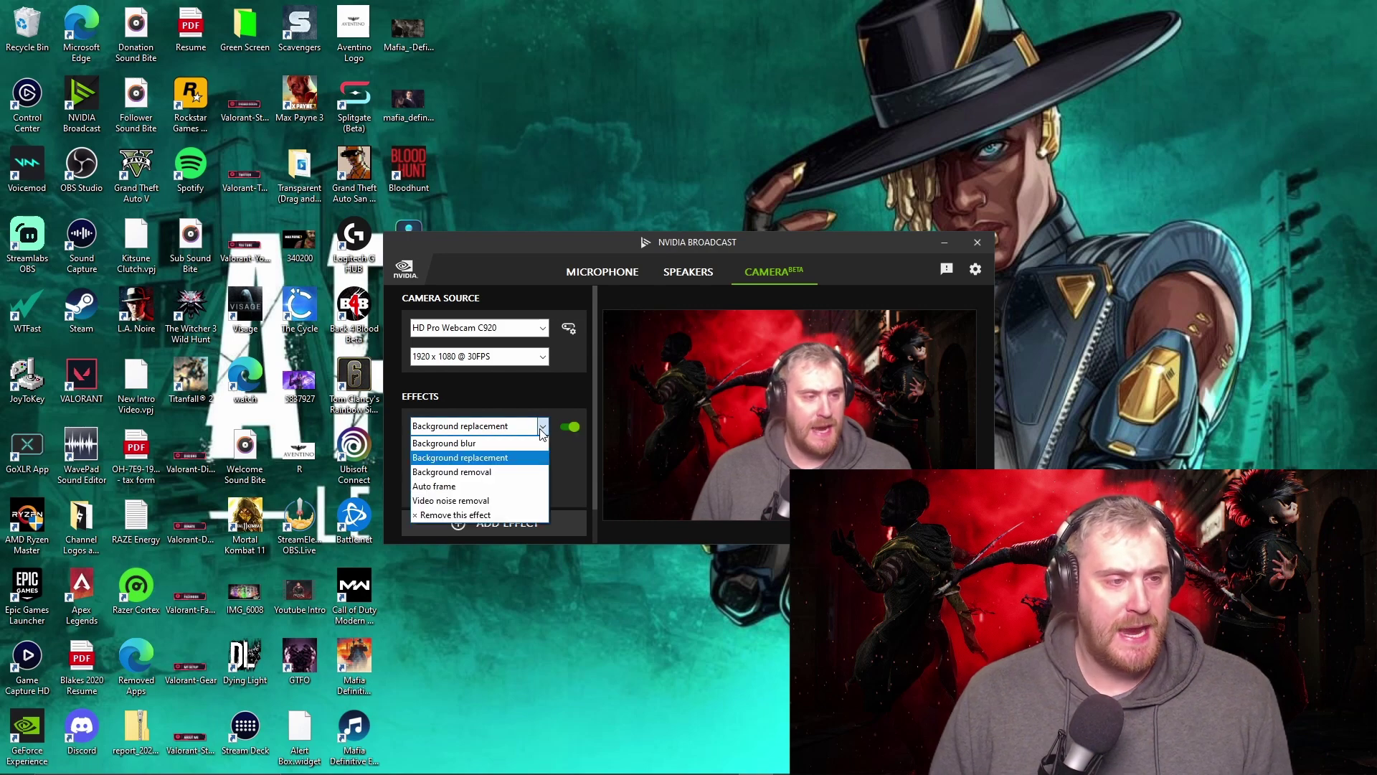
# Select Auto frame as the camera effect and drag its Zoom slider slightly left
pyautogui.click(500, 486)
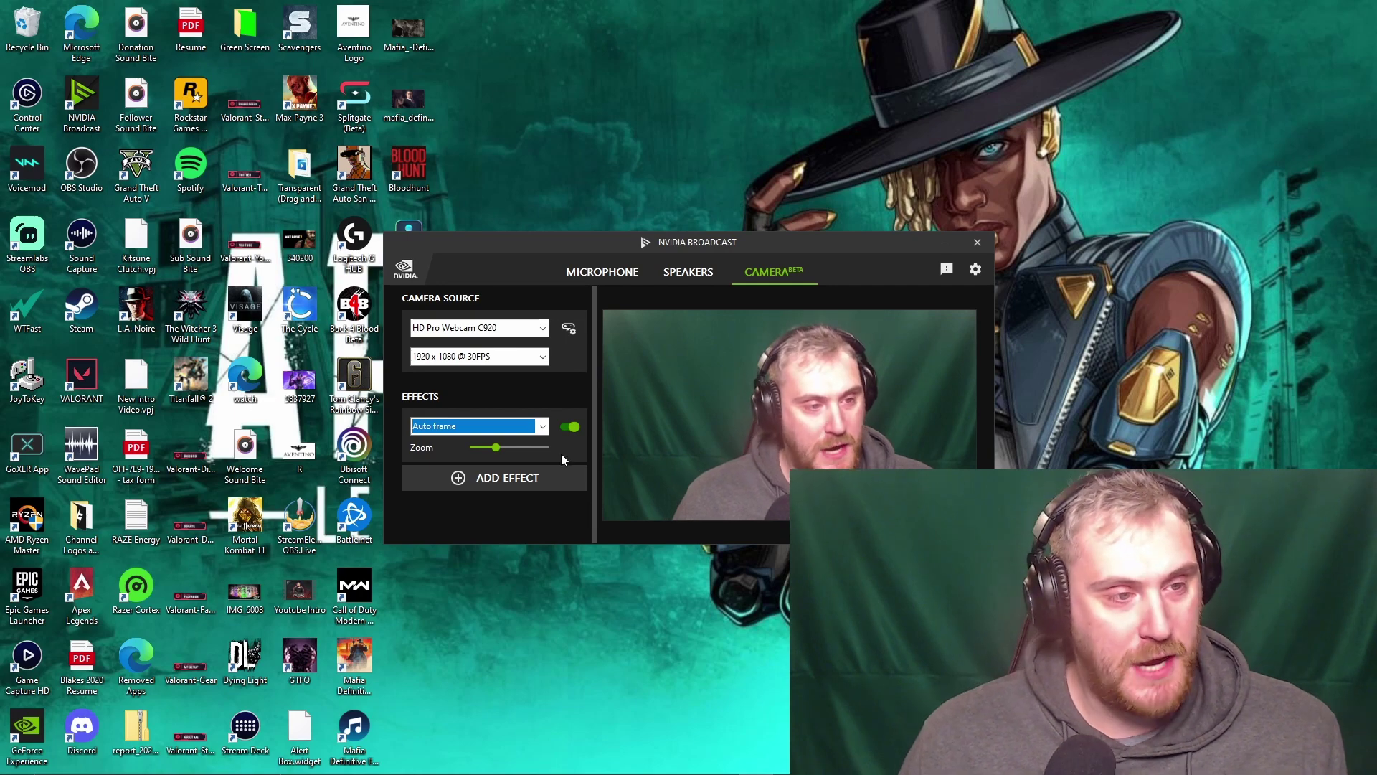
pyautogui.moveTo(495, 449); pyautogui.dragTo(470, 447)
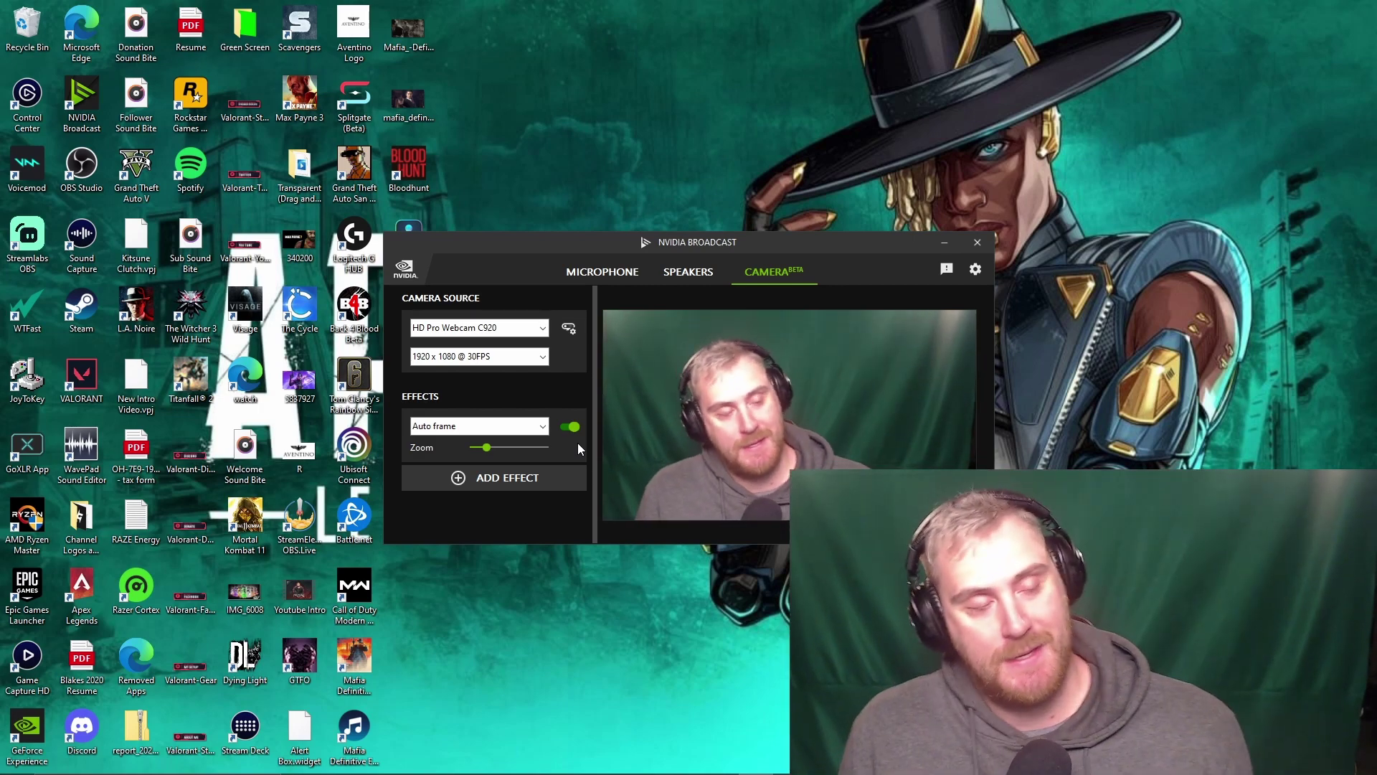
# Switch Auto frame off and return the camera effect to Background replacement
pyautogui.click(570, 426)
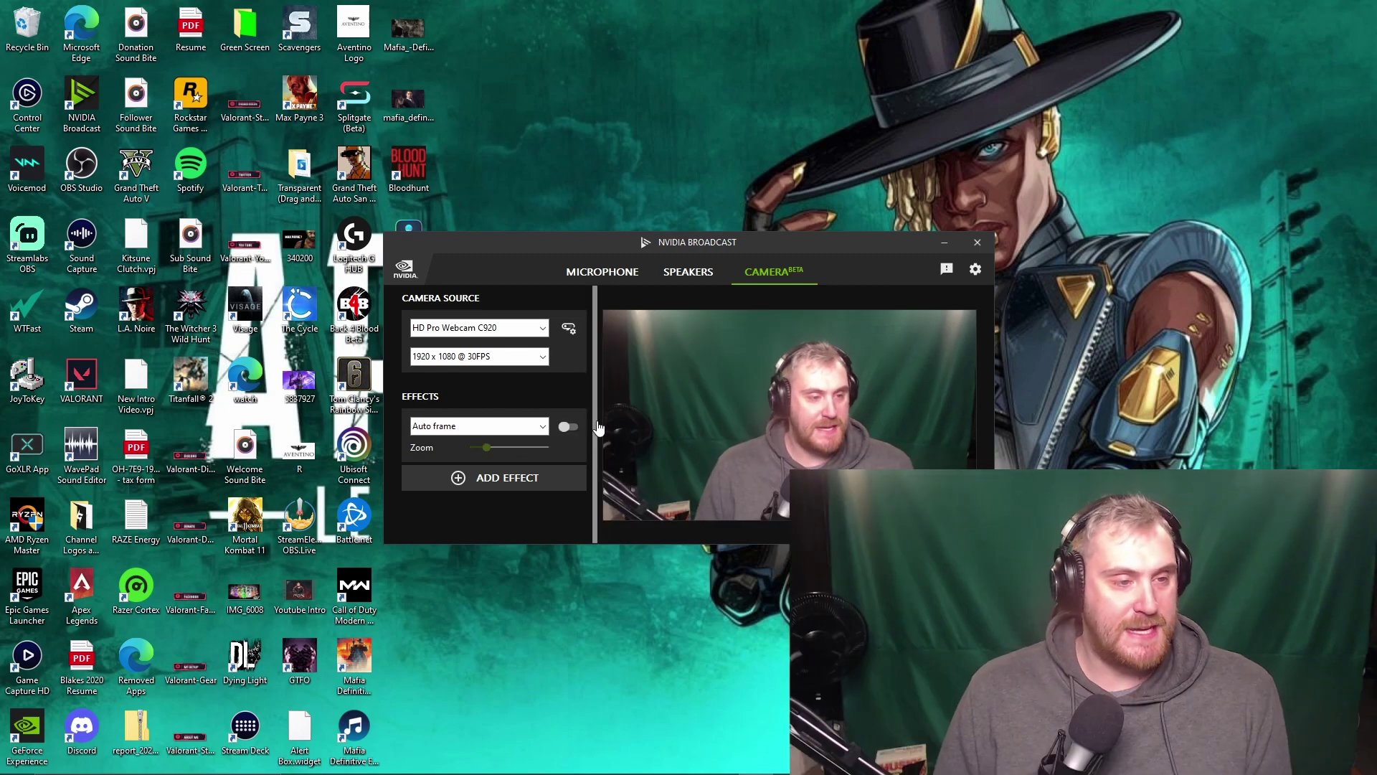
pyautogui.click(542, 426)
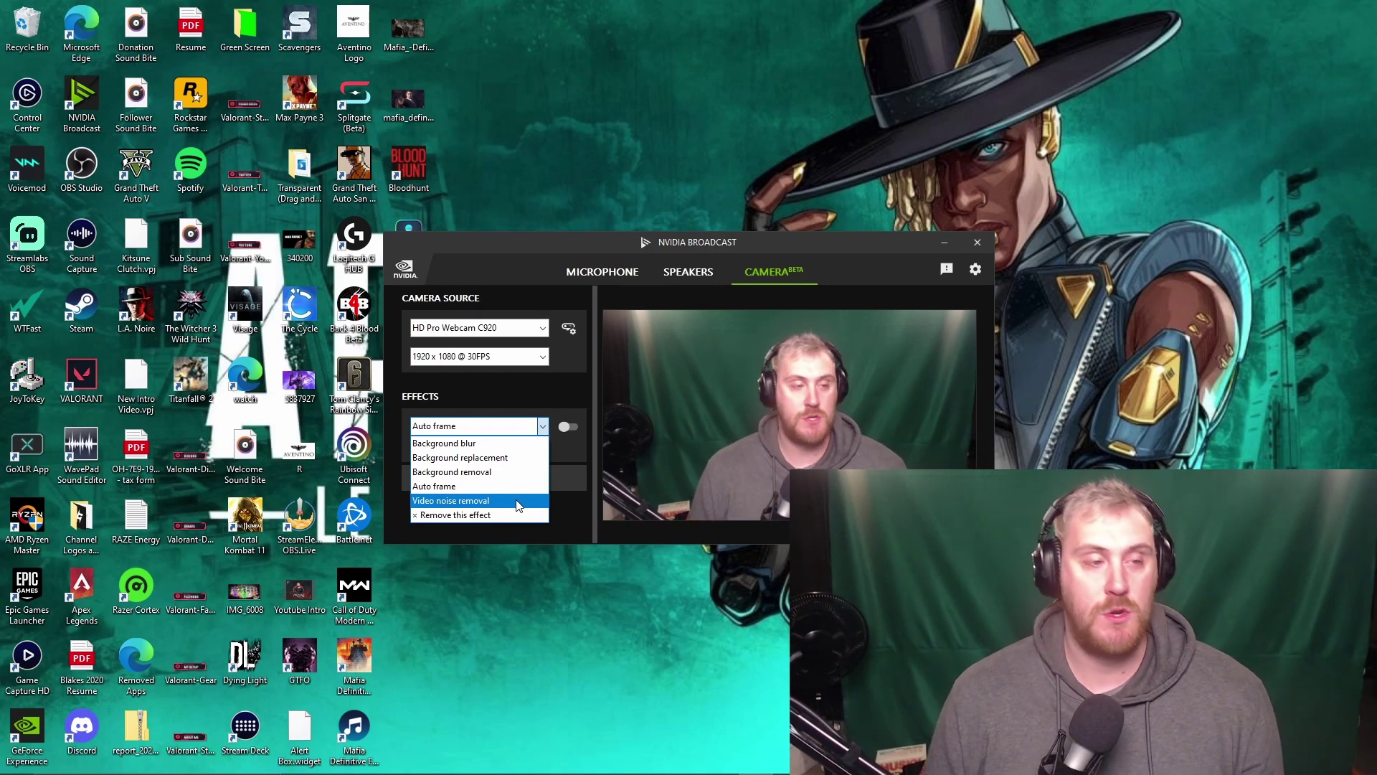
pyautogui.click(501, 457)
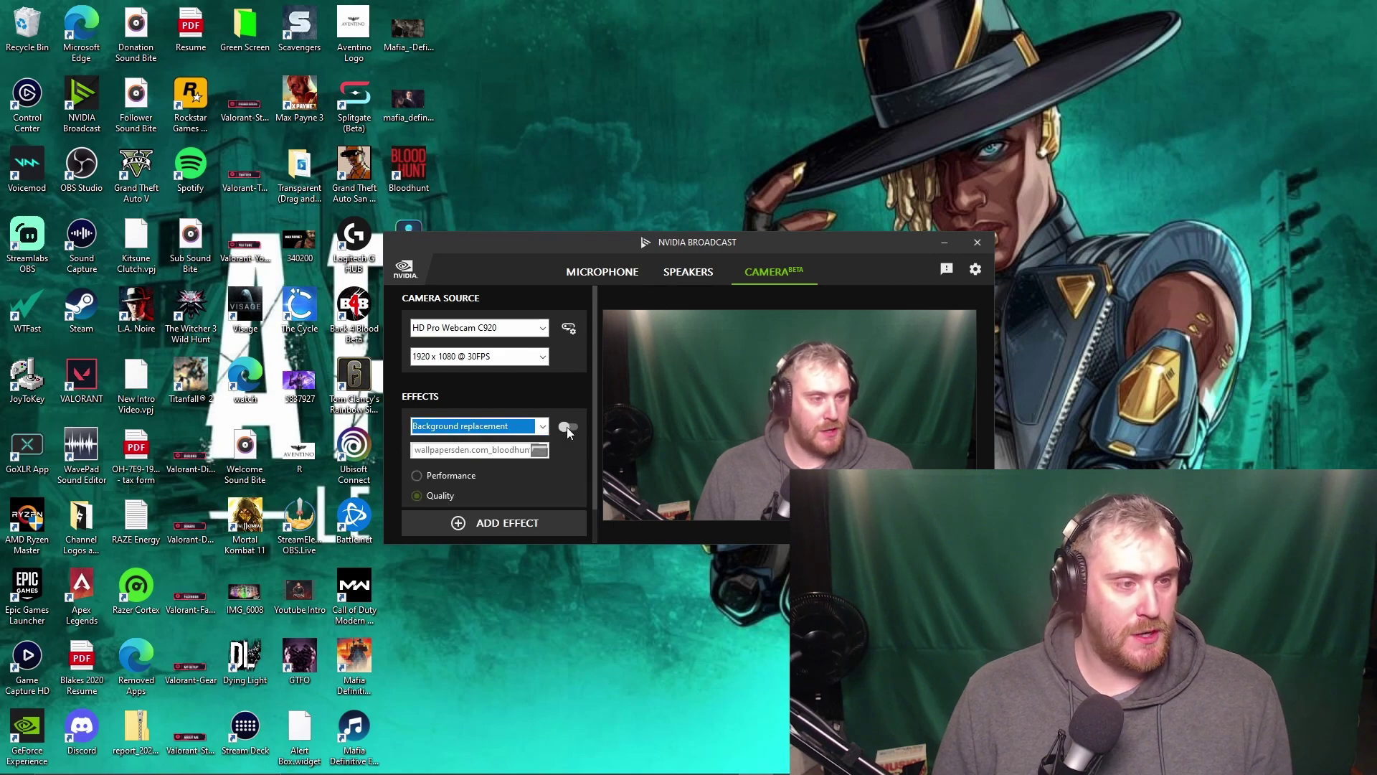
# Change the camera effect to Background removal and switch it on, giving a black background
pyautogui.click(540, 428)
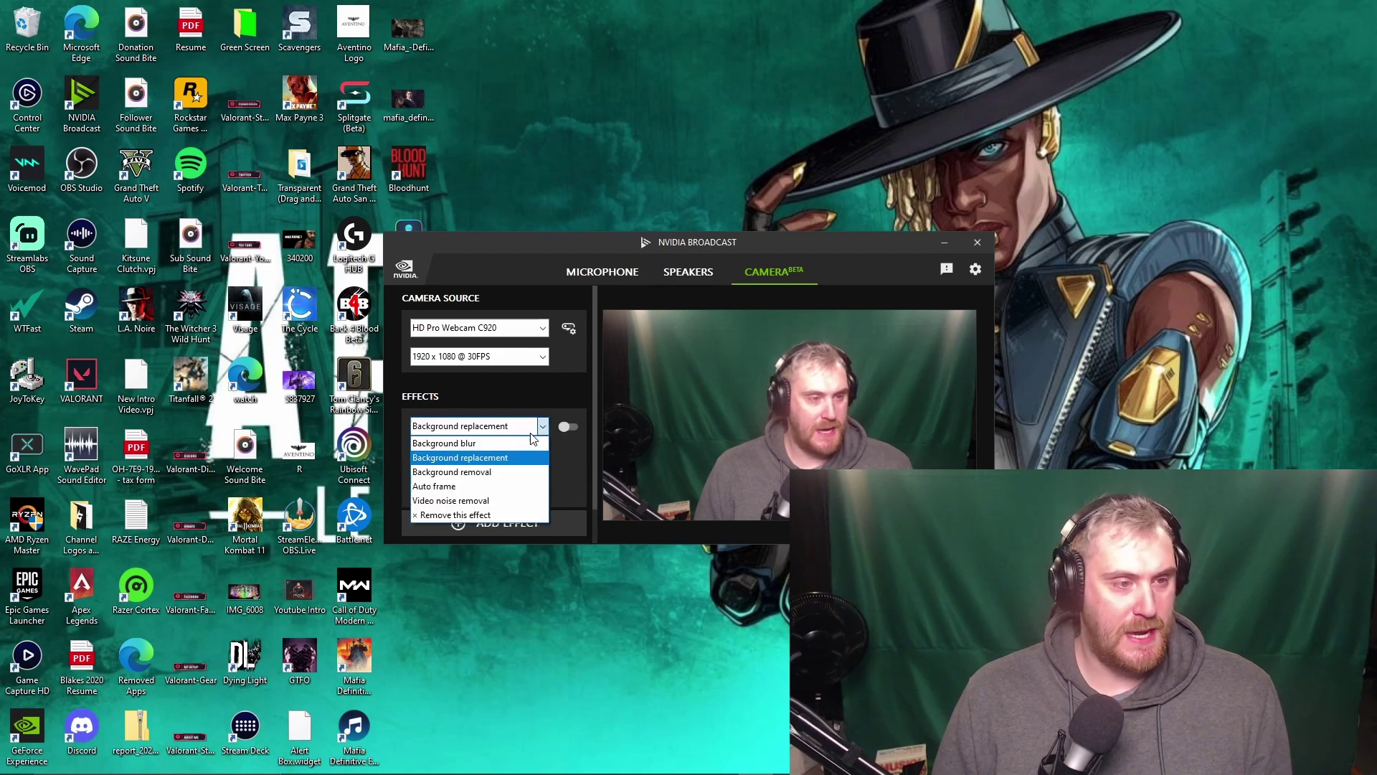
pyautogui.click(494, 472)
pyautogui.click(566, 427)
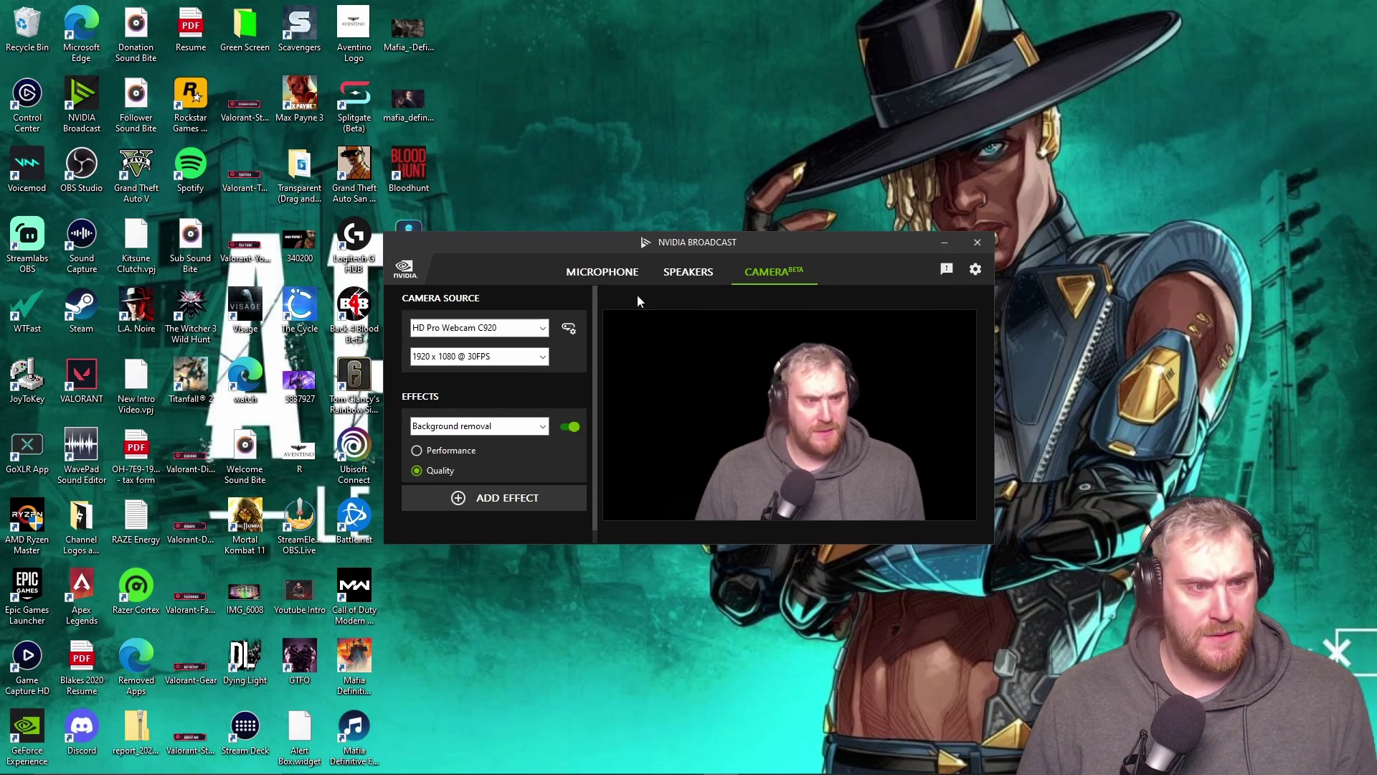
# Set the microphone effect to Room echo removal (beta) and add Noise removal as a second effect
pyautogui.click(610, 277)
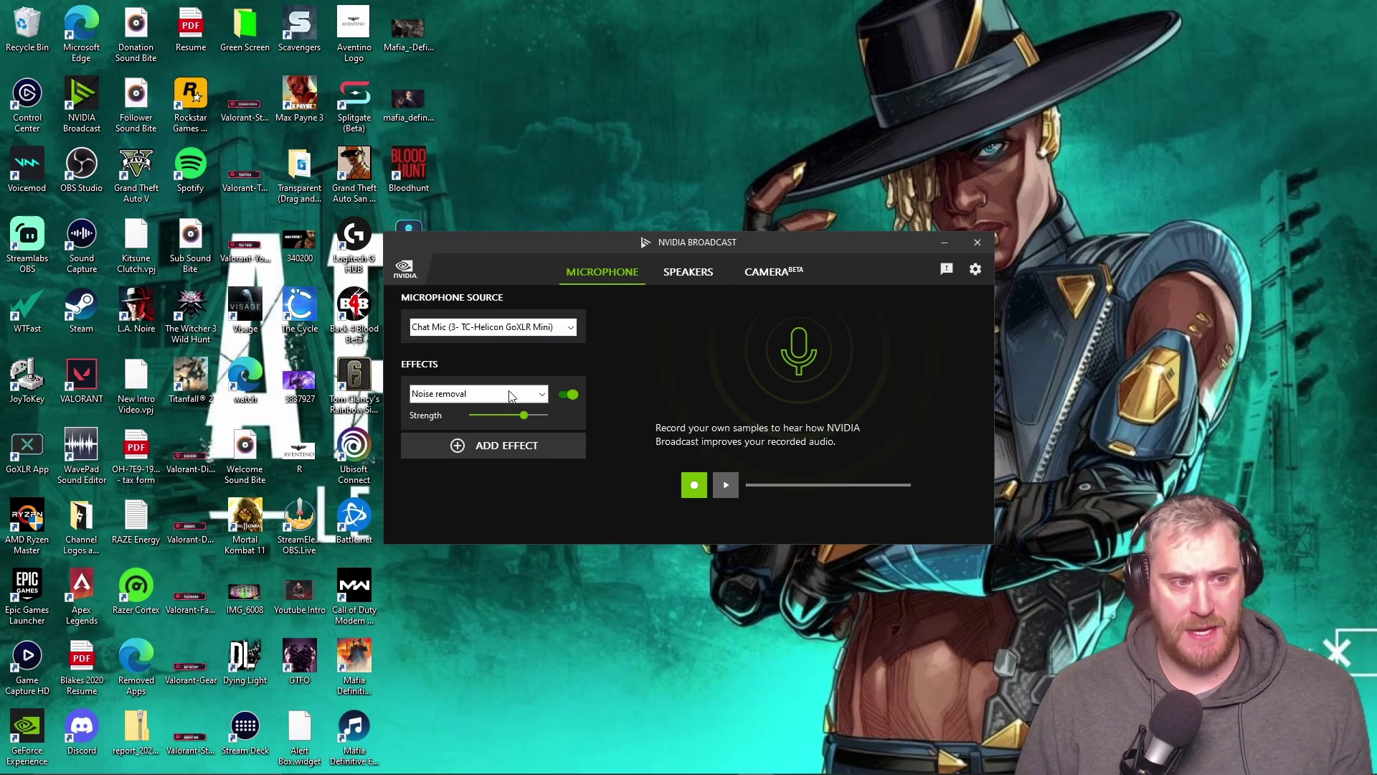
pyautogui.click(548, 394)
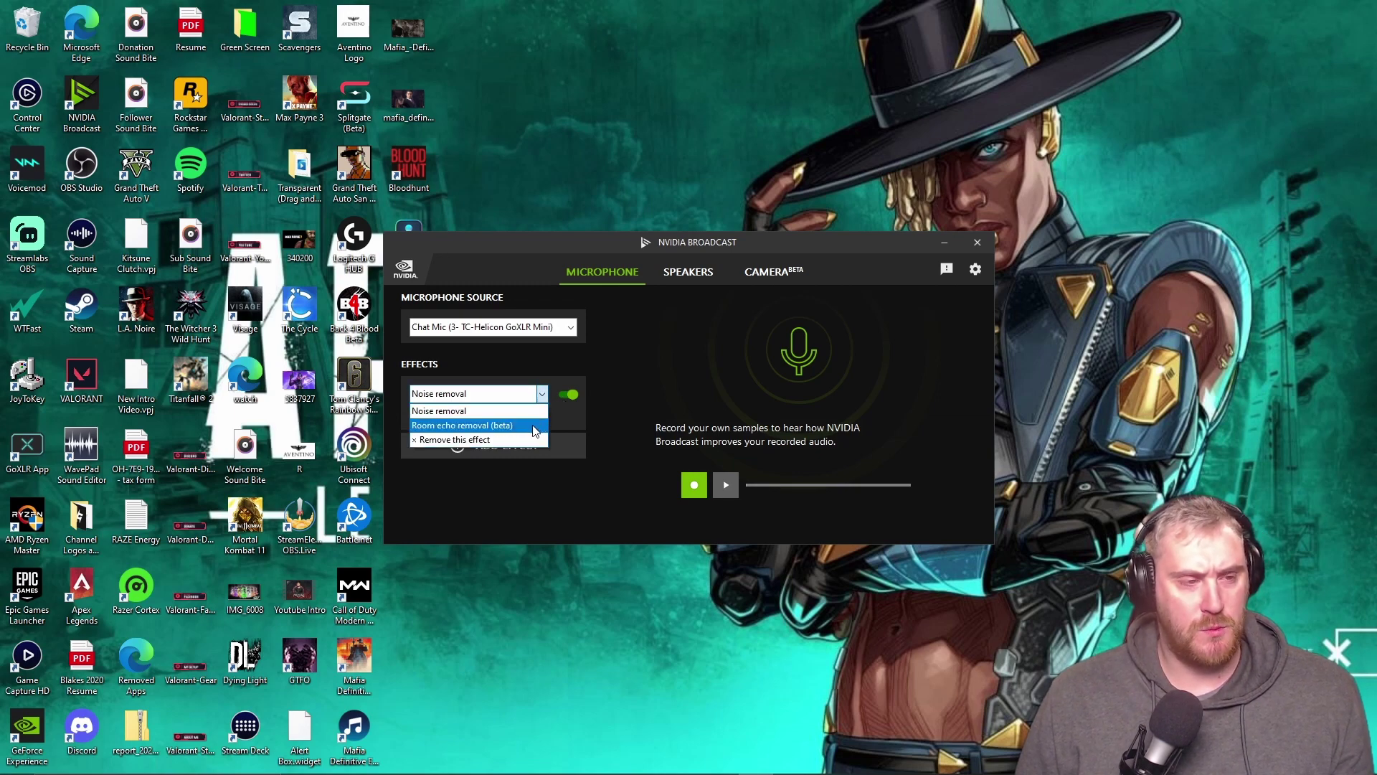
pyautogui.click(533, 426)
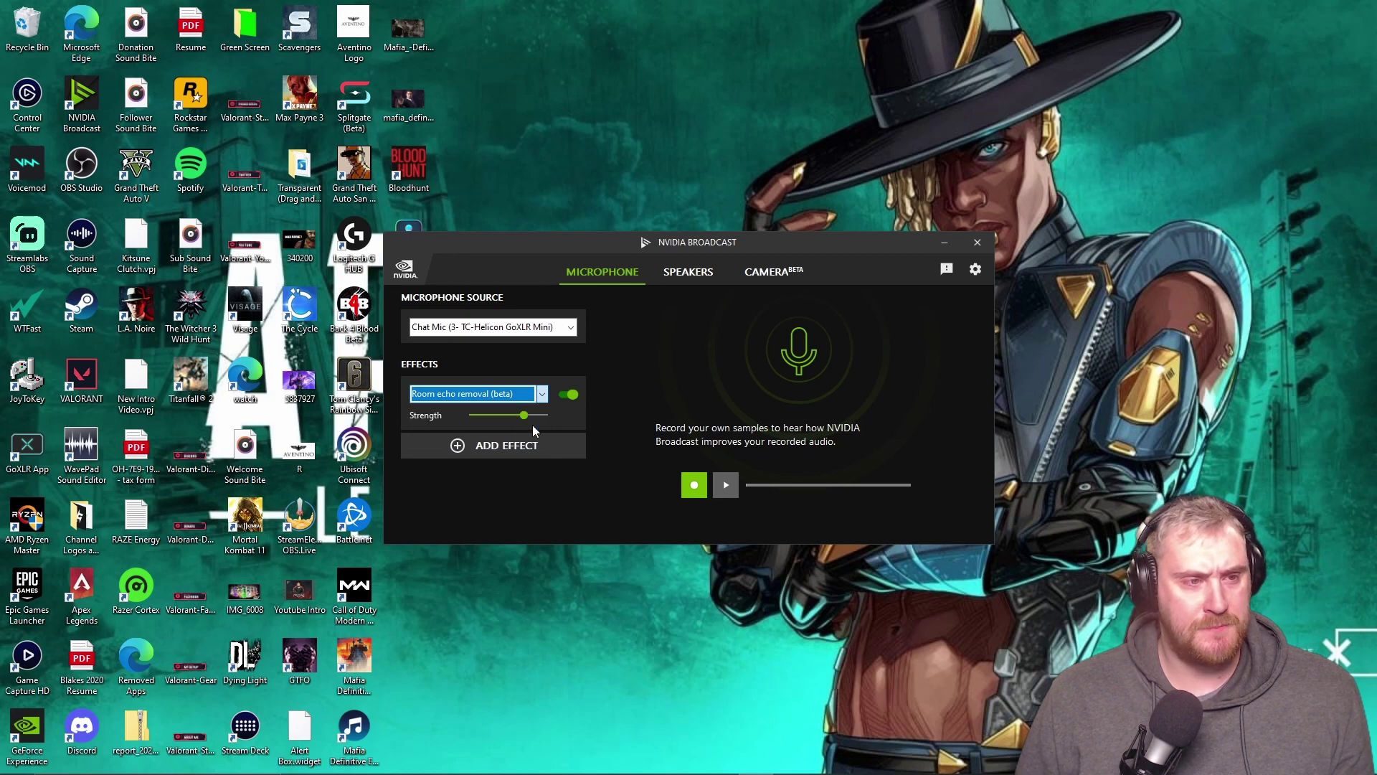
pyautogui.click(536, 445)
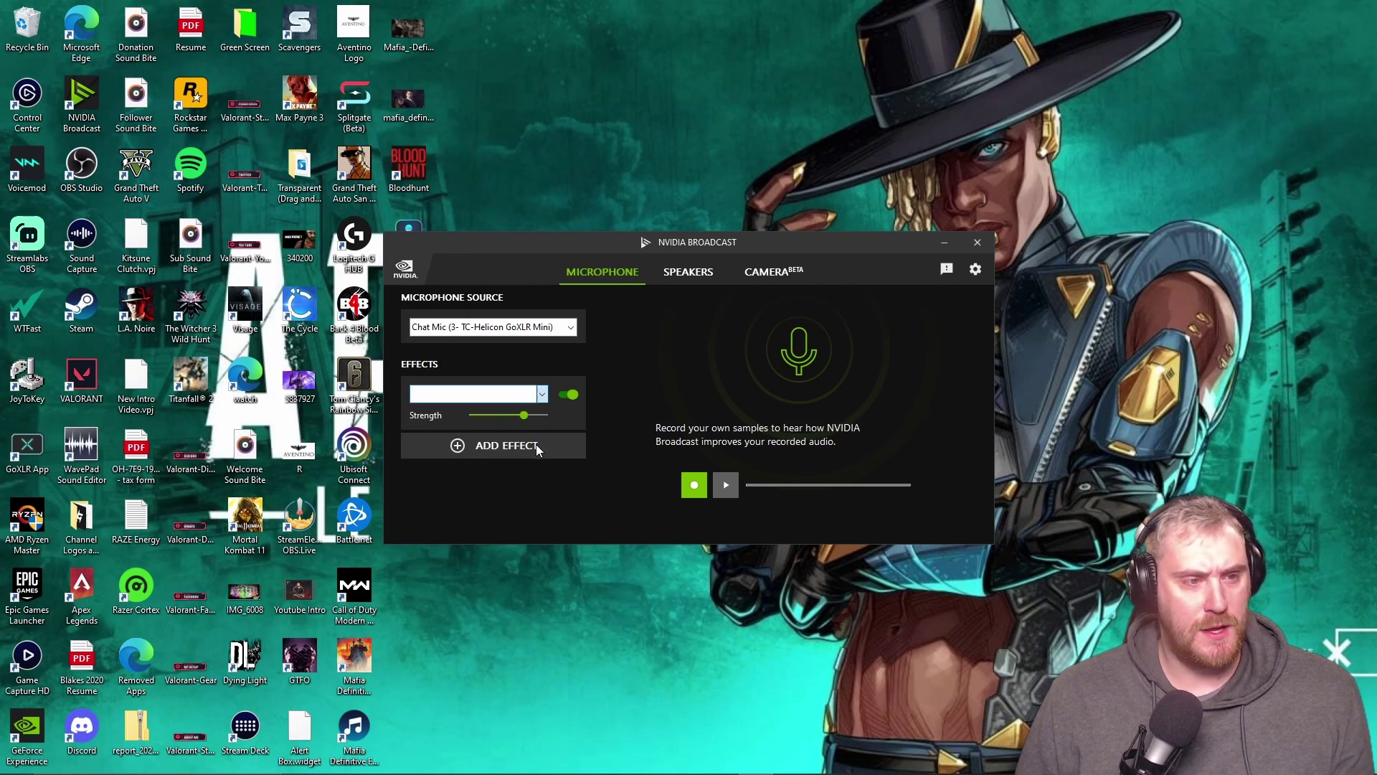
pyautogui.click(563, 452)
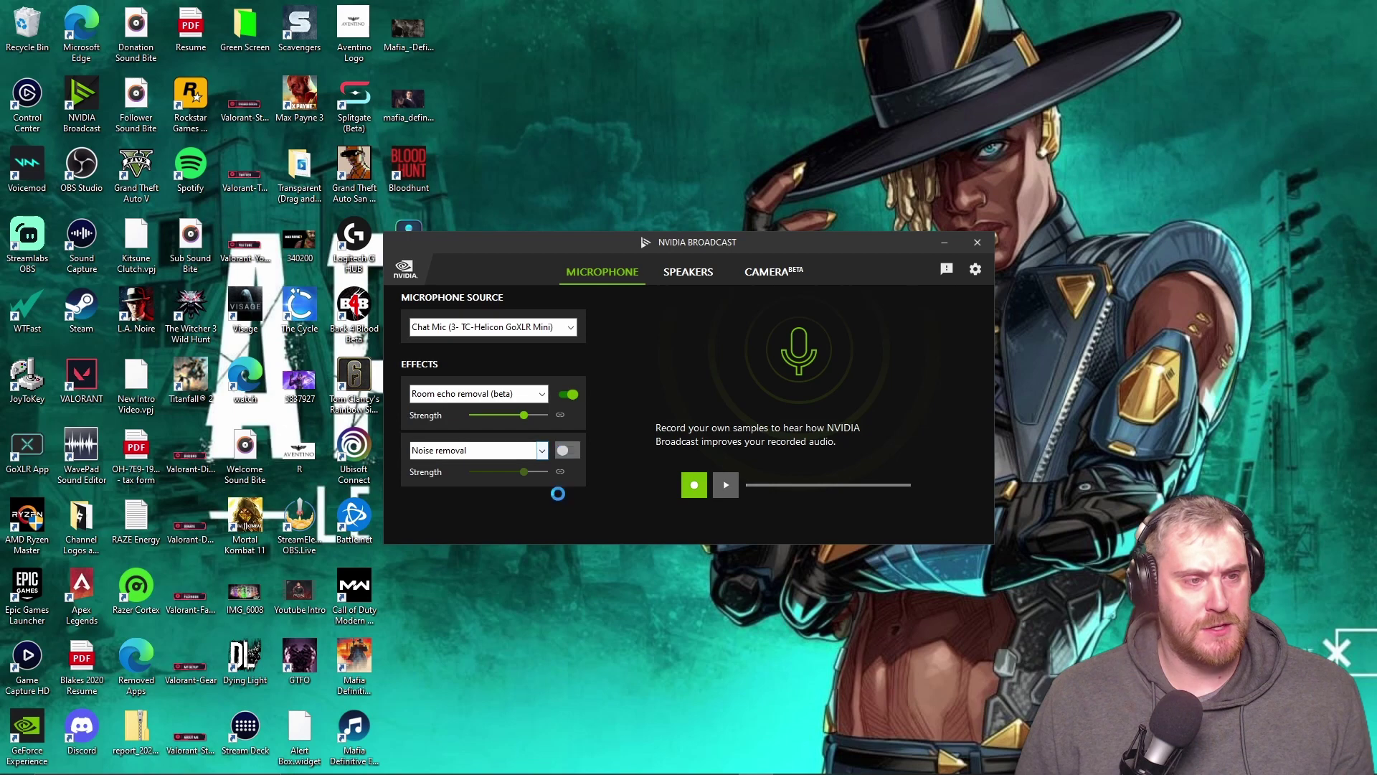